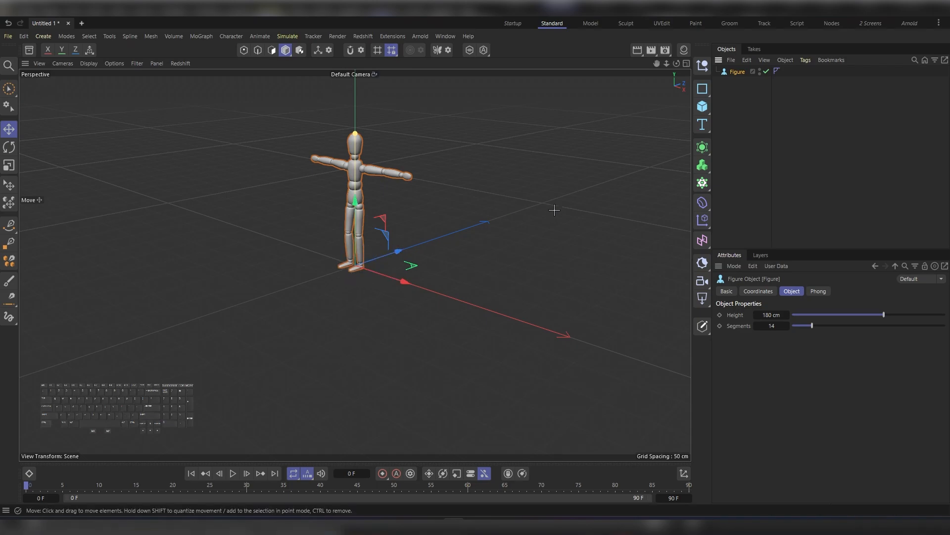
Place the figure inside a new Cloner and set the cloner's mode to Radial
click(702, 183)
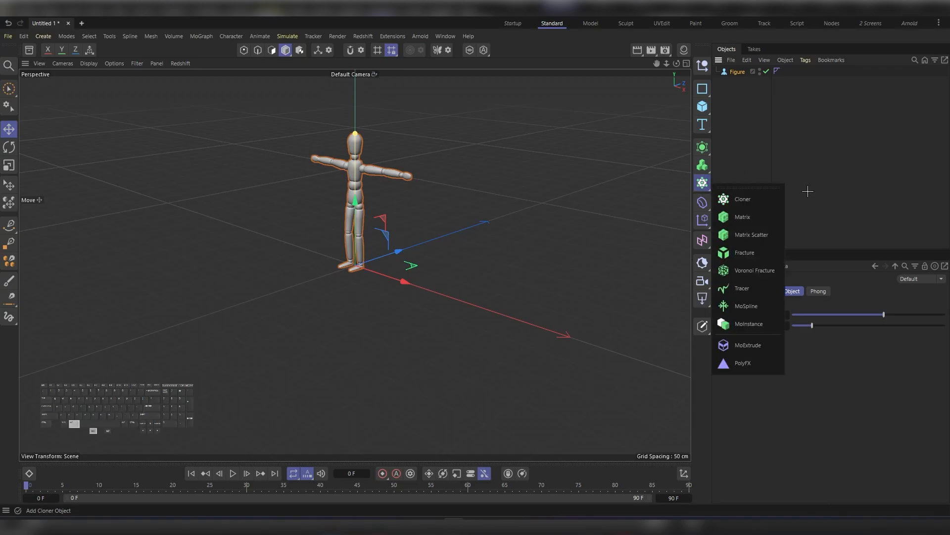
alt+click(754, 200)
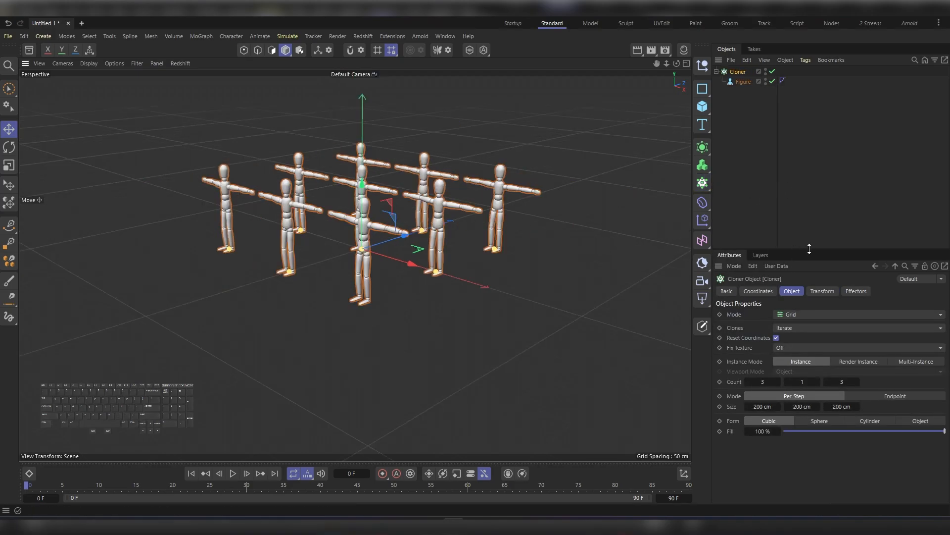
drag(807, 248, 806, 207)
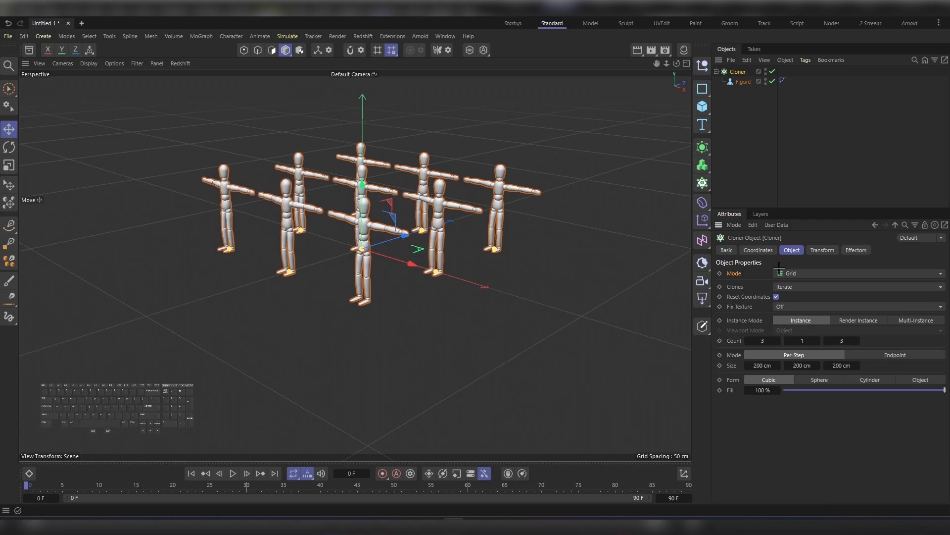
click(800, 272)
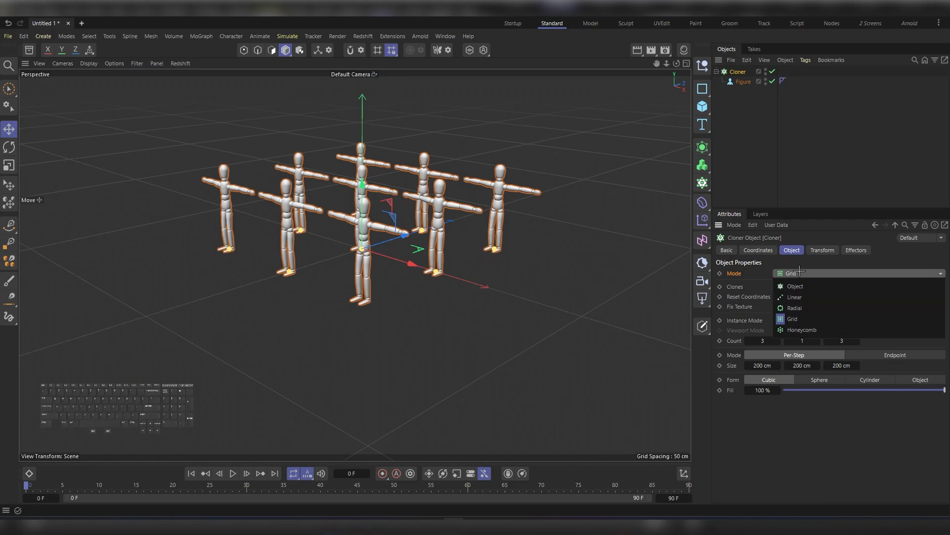
click(832, 309)
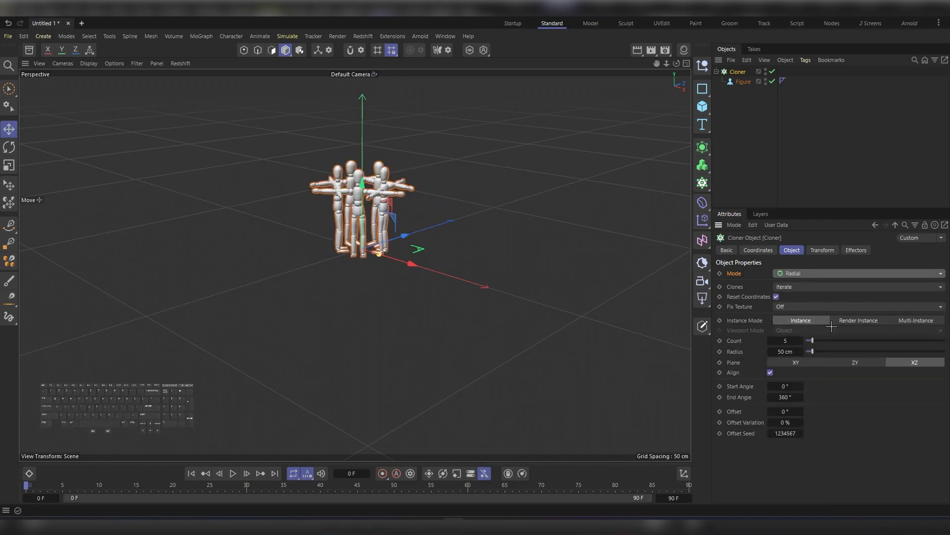
Set the radial cloner's count to 6 and its radius to 300 cm
click(789, 340)
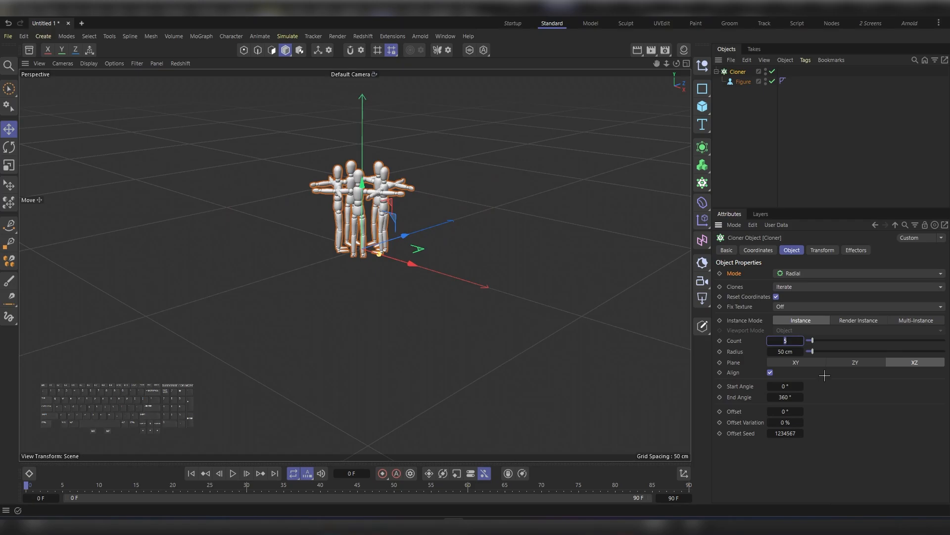
text(6)
key(Return)
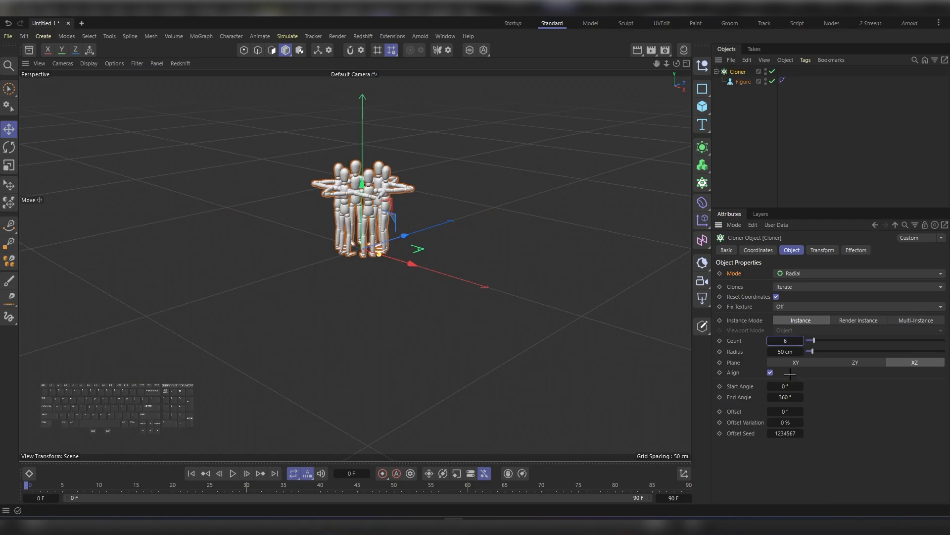
click(797, 353)
text(300)
key(Return)
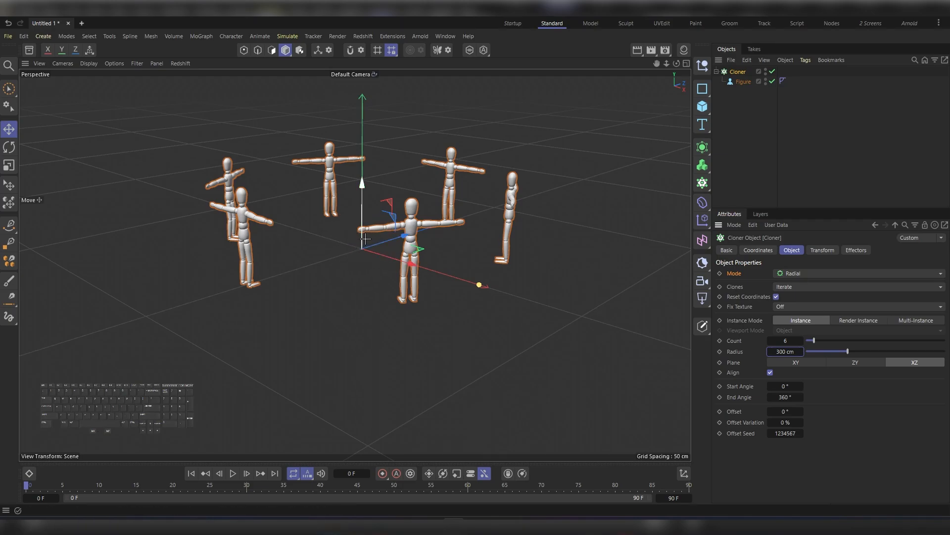
Add a Target effector to the radial cloner
alt+drag(356, 244, 309, 246)
alt+middle_drag(308, 246, 541, 243)
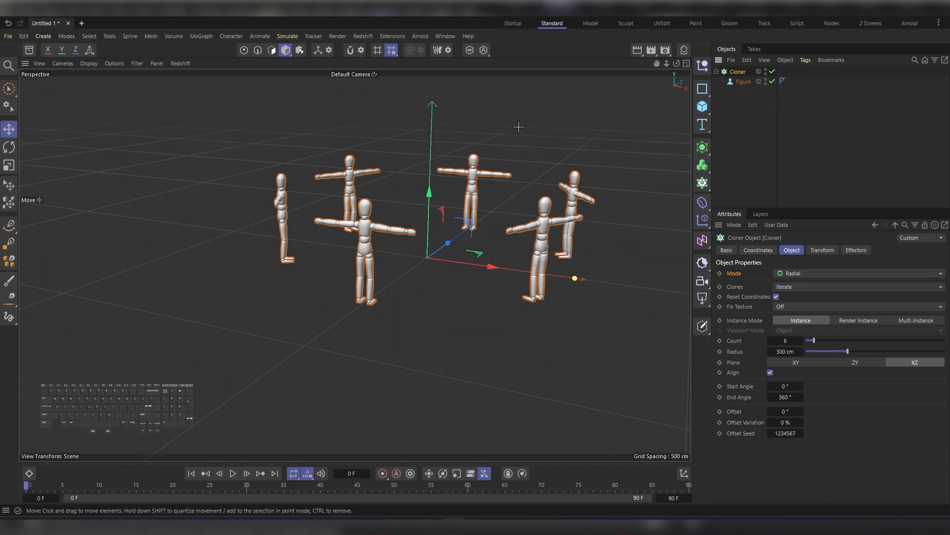
click(201, 36)
mouse_move(223, 55)
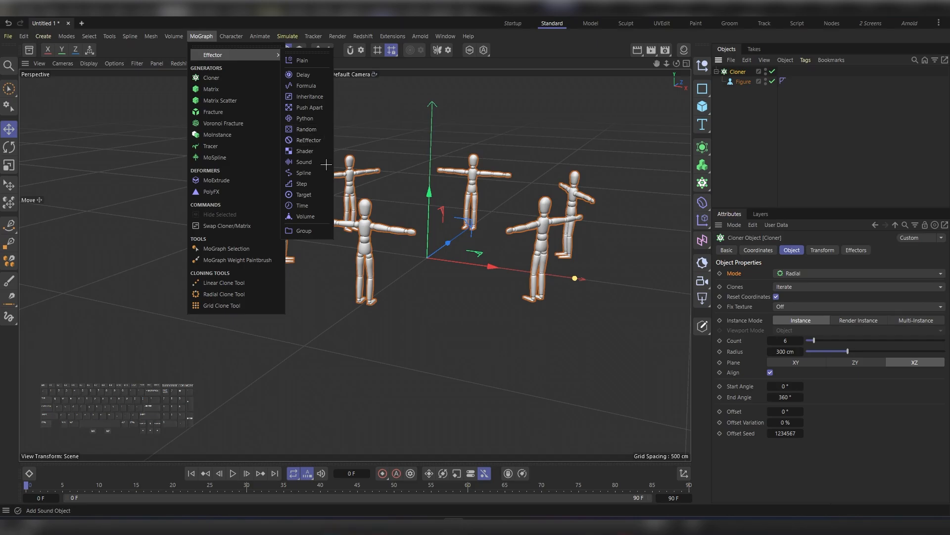
click(322, 193)
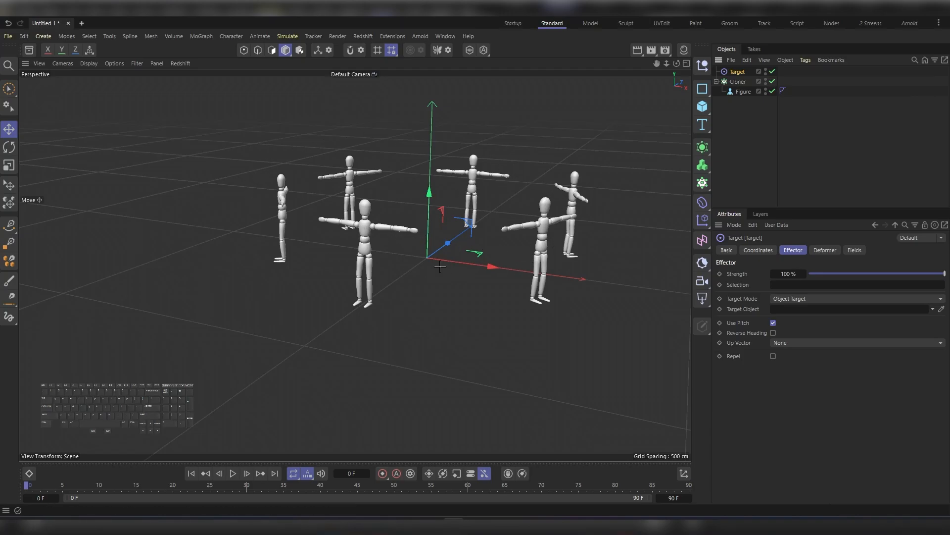
Move the Target effector along its Z axis to well behind the ring of figures
scroll(439, 259, down, 3)
alt+middle_drag(439, 259, 435, 268)
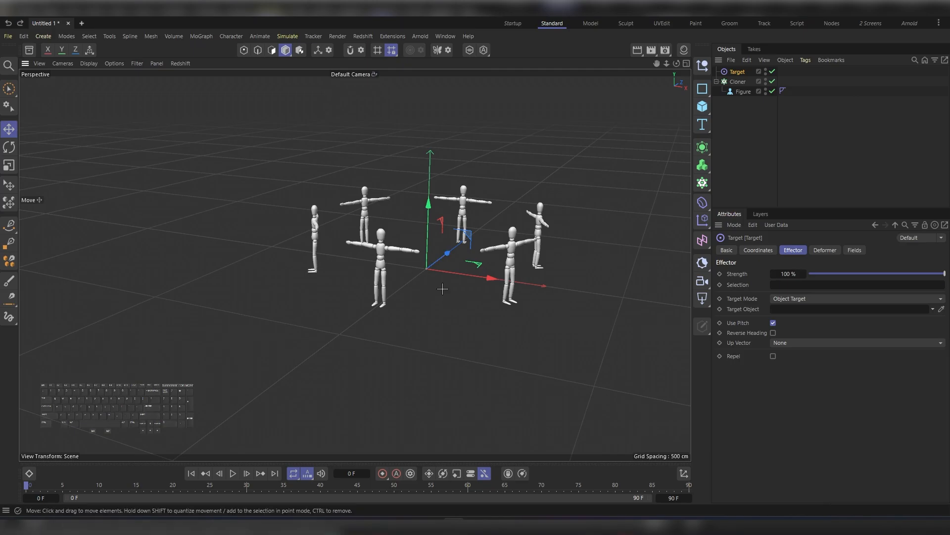
mouse_move(446, 256)
mouse_down()
mouse_move(442, 248)
mouse_move(495, 222)
mouse_move(593, 189)
mouse_up()
alt+drag(396, 255, 485, 258)
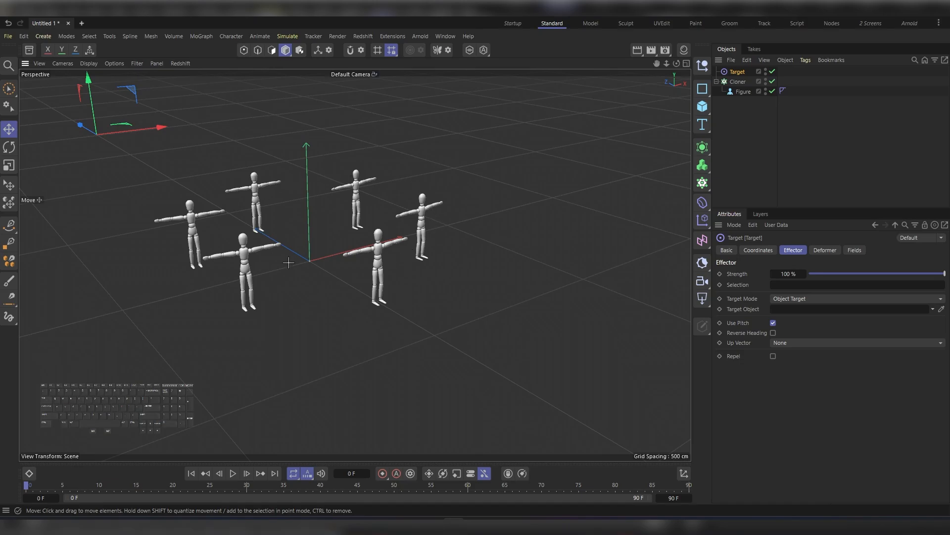
alt+drag(393, 243, 349, 194)
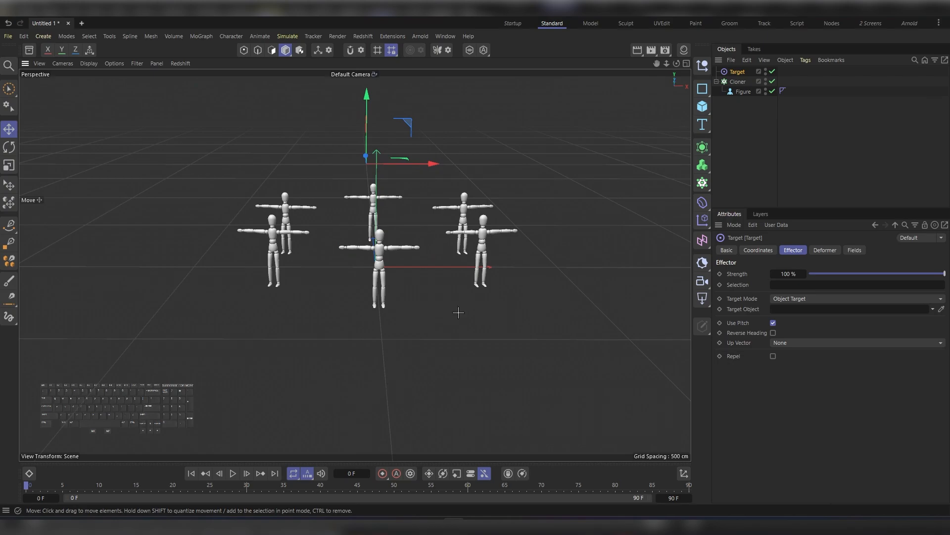
Check the cloner's assigned effectors and add a Plain effector to it
click(737, 82)
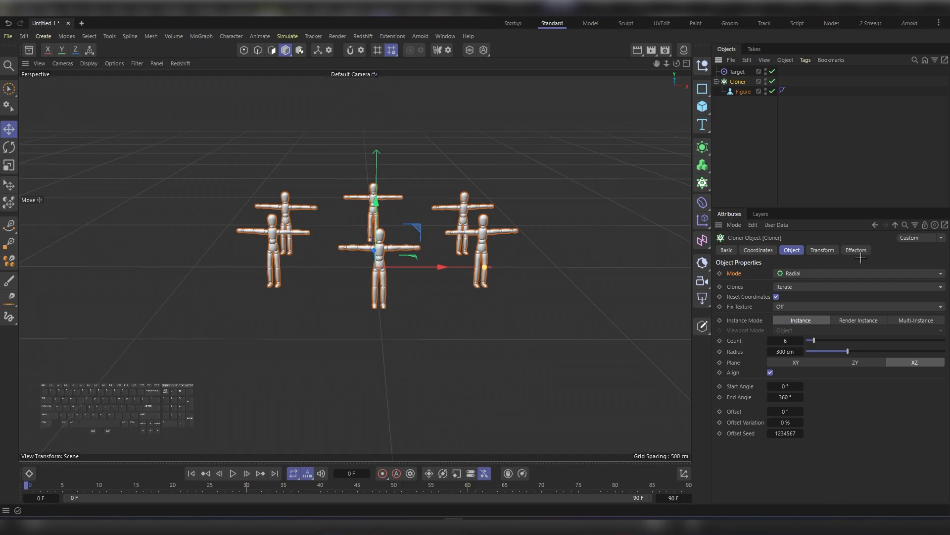
click(856, 251)
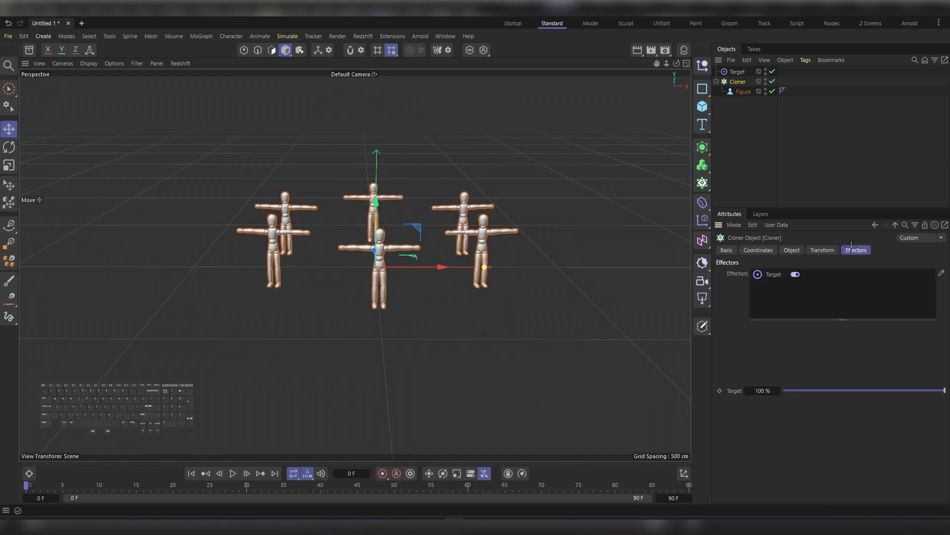
click(201, 36)
mouse_move(235, 55)
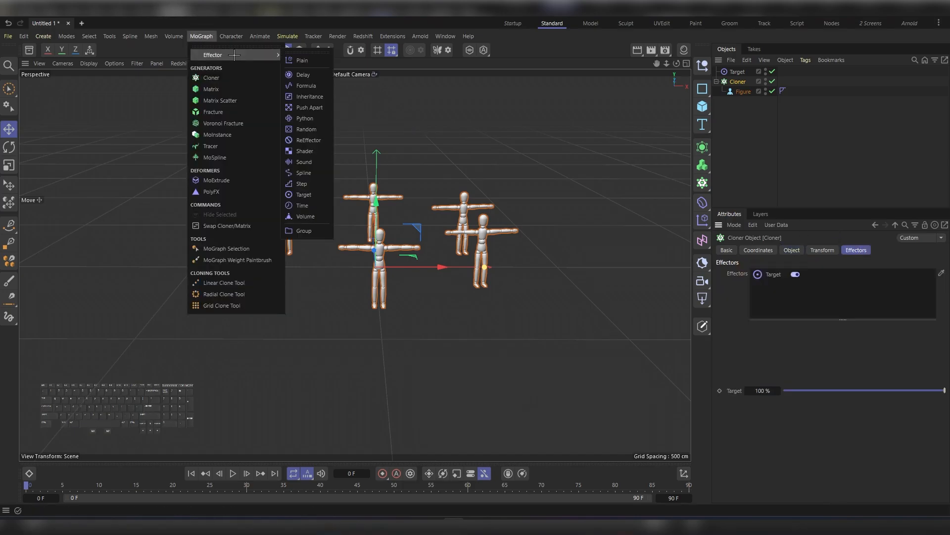
click(311, 60)
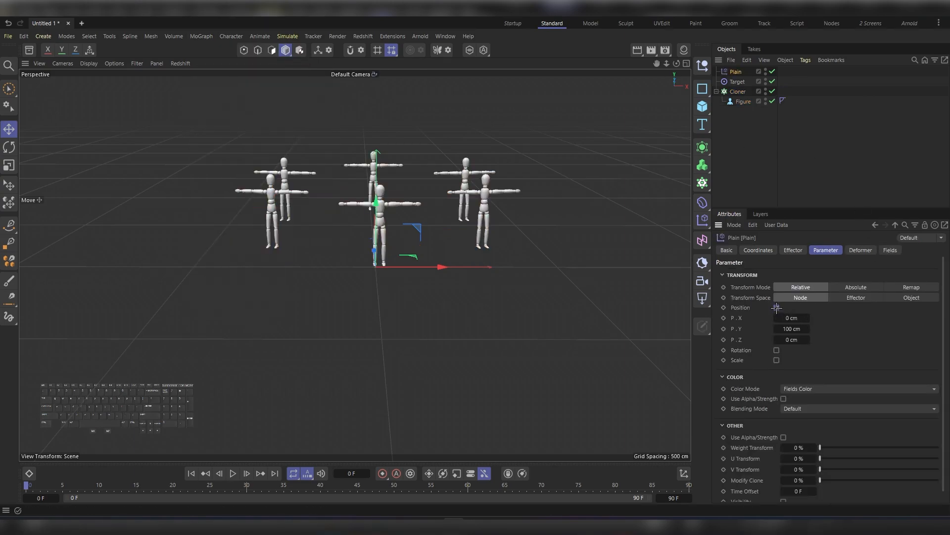
Disable the Plain effector's position influence and enable a uniform scale of 0.5
click(777, 308)
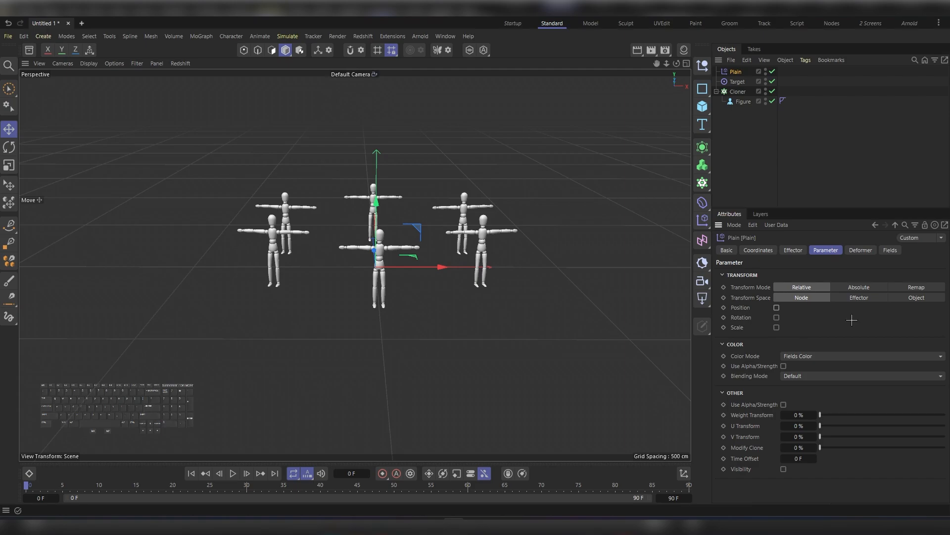
click(776, 327)
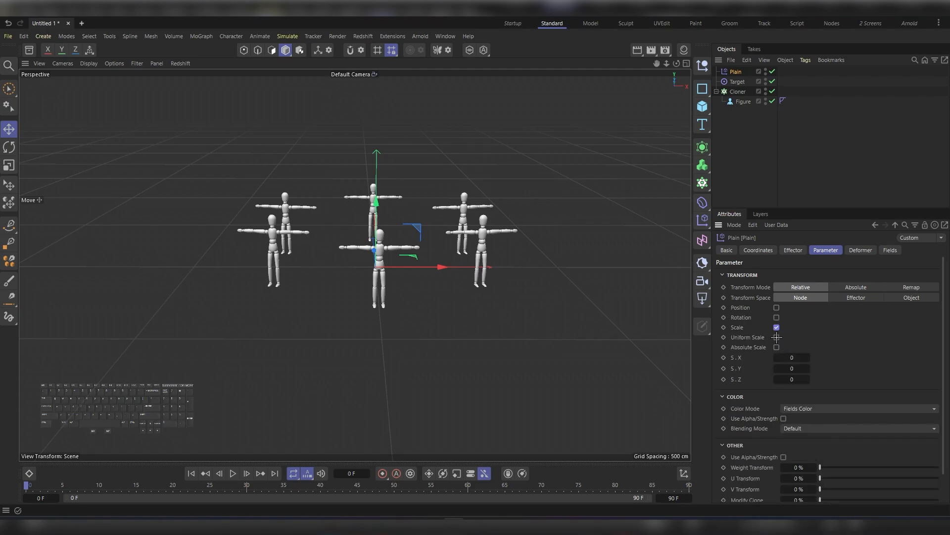
click(777, 337)
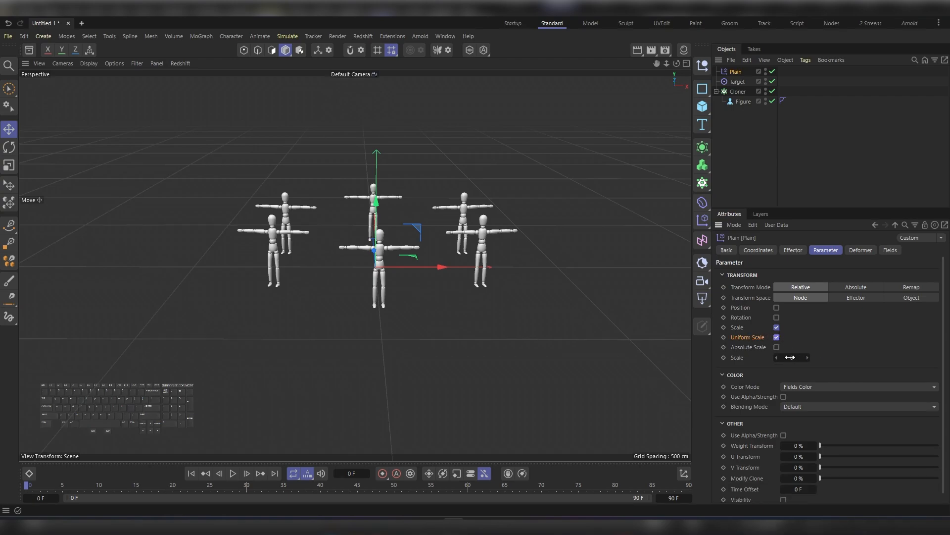
click(790, 357)
text(0.5)
key(Return)
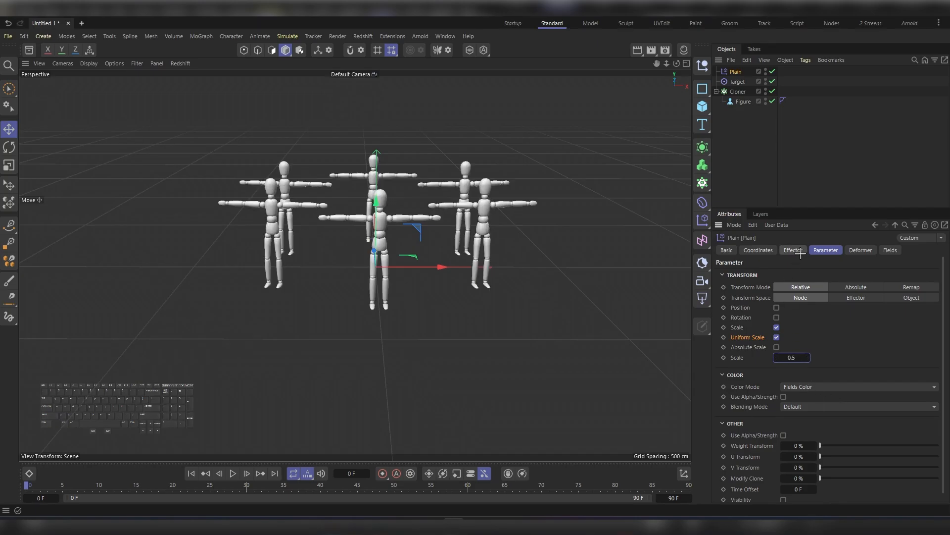
Limit the Plain effector with a Box Field
click(890, 250)
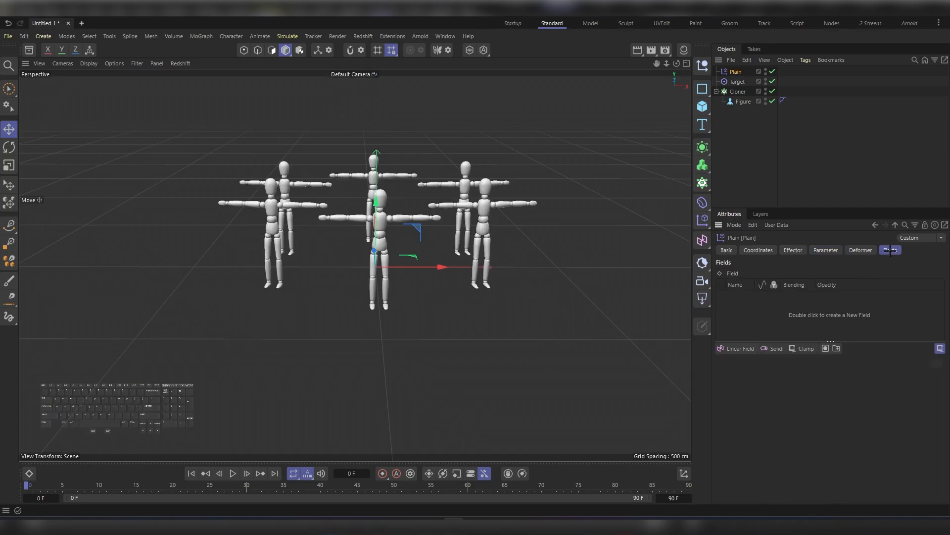
click(738, 349)
click(680, 357)
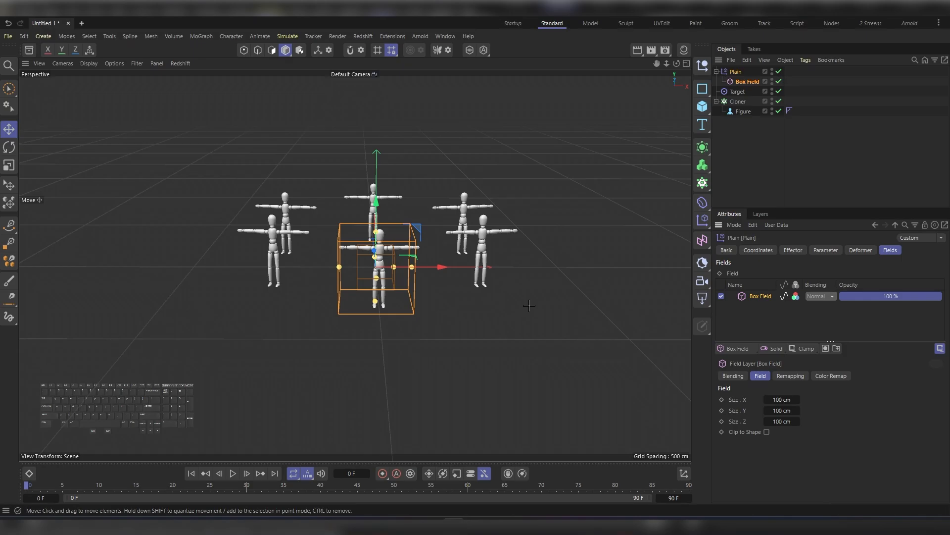
In the top view, move the Box Field along Z onto the front figure, then return to the perspective view
key(F2)
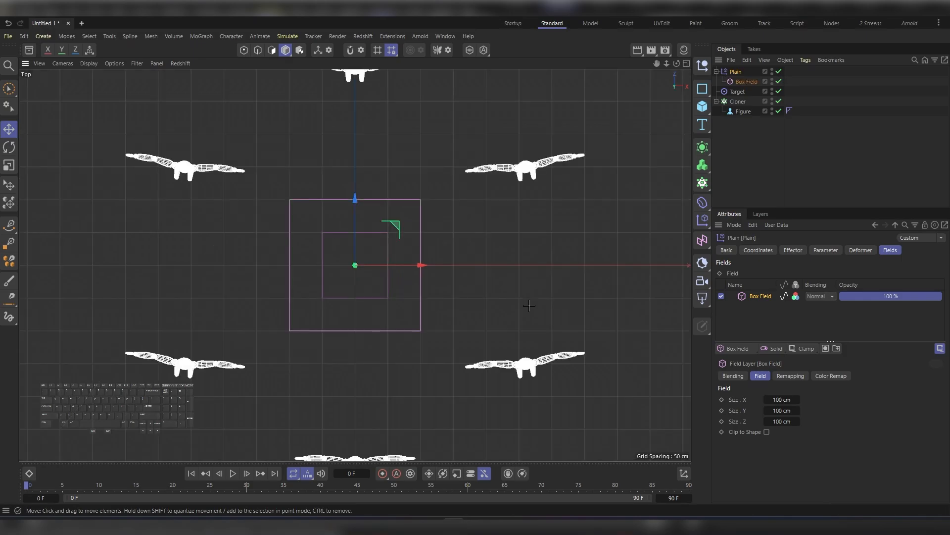
alt+right_drag(388, 301, 367, 289)
alt+middle_drag(368, 289, 379, 259)
click(408, 232)
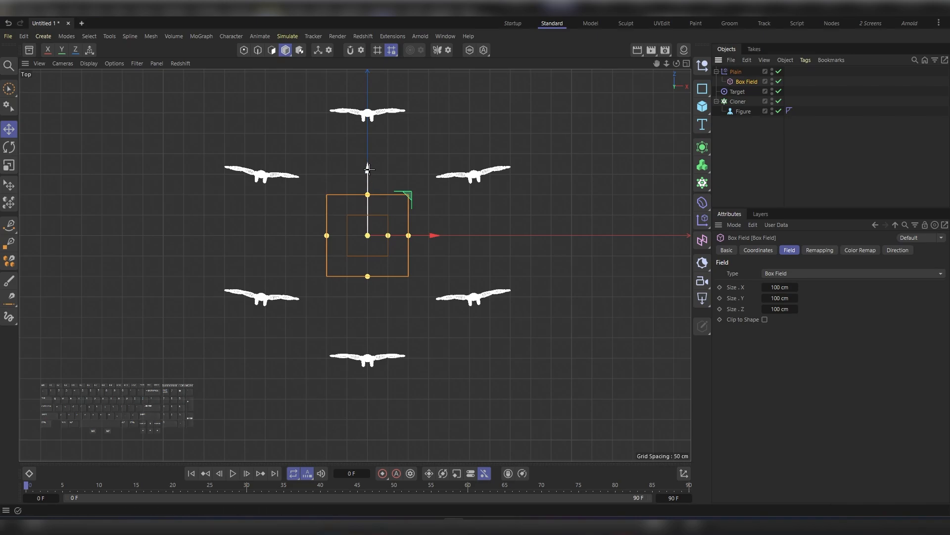
drag(367, 169, 373, 291)
key(F1)
Keyframe the cloner's Offset at 0° on frame 0 and 60° on frame 20
click(738, 101)
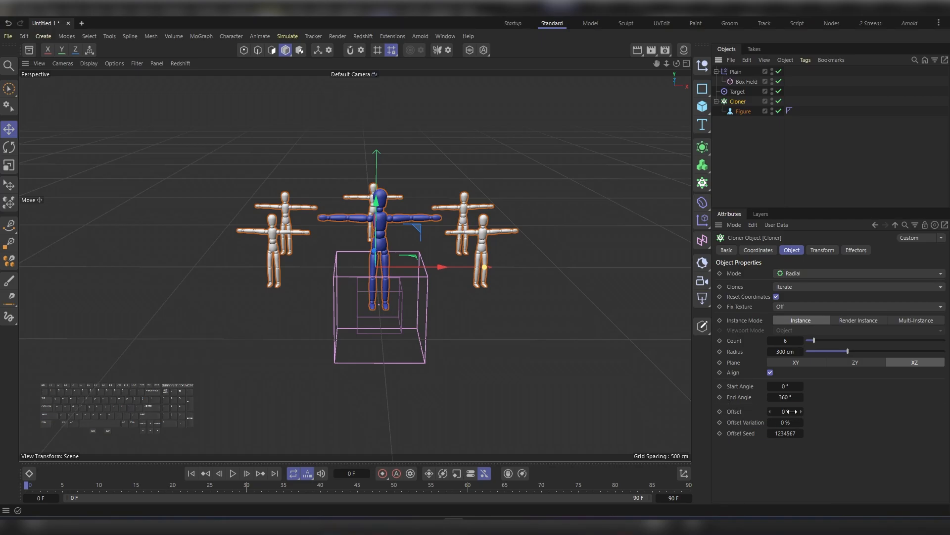
click(720, 411)
click(173, 483)
drag(785, 412, 785, 412)
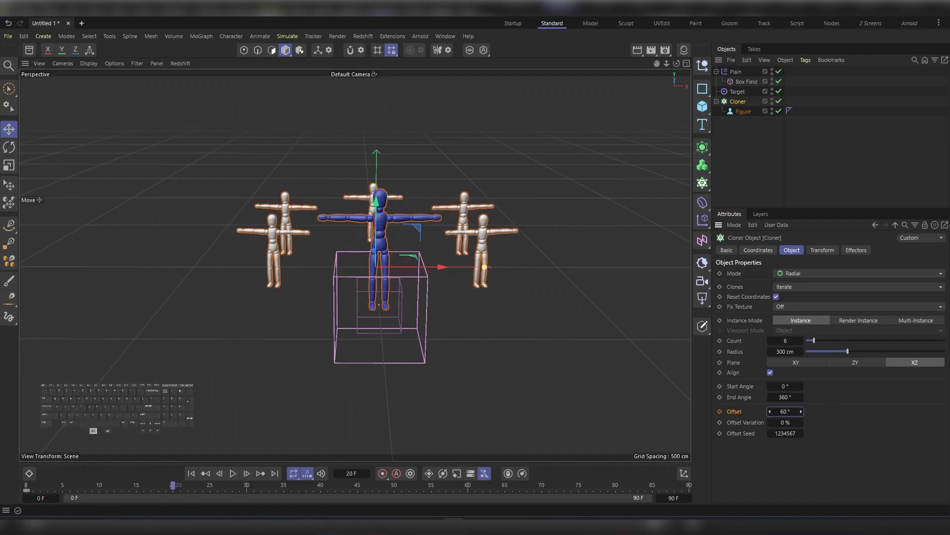
click(719, 411)
drag(155, 488, 1, 488)
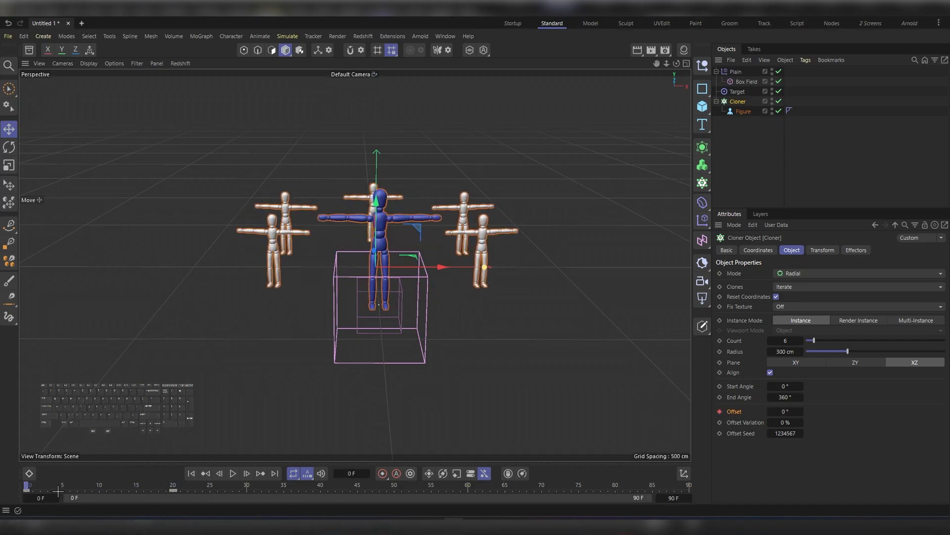
Preview the rotation, move the 60° Offset keyframe to frame 30, and return to frame 0
key(F8)
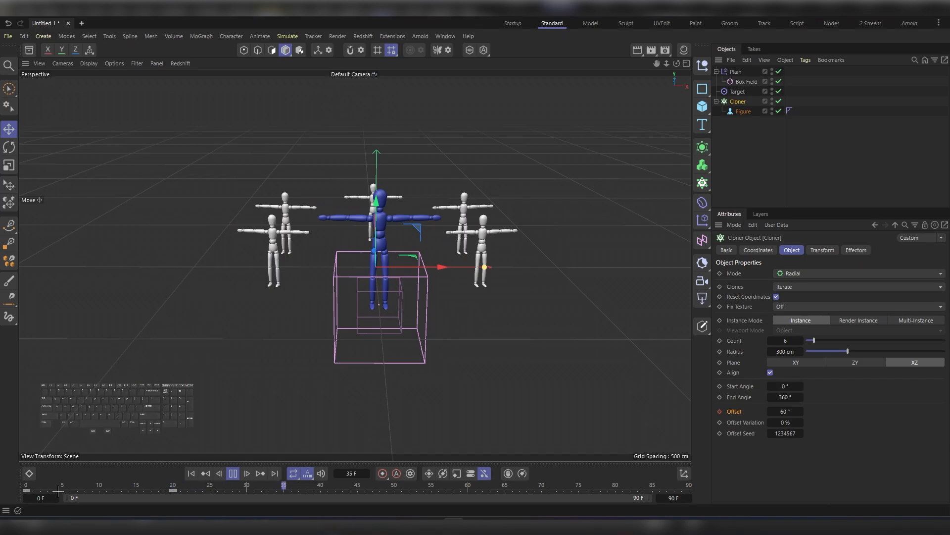
key(F8)
click(239, 491)
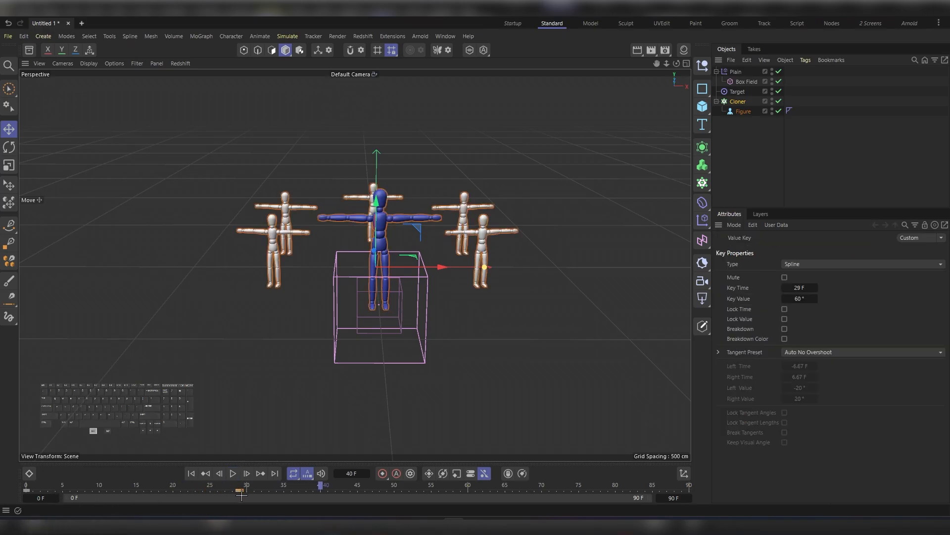
drag(242, 495, 18, 489)
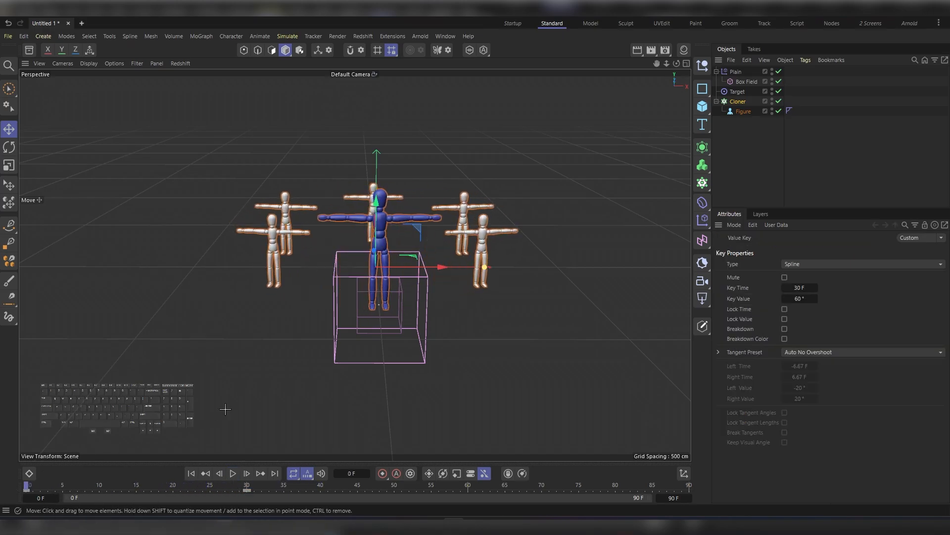
Play back the retimed rotation animation and reselect the Cloner
key(F8)
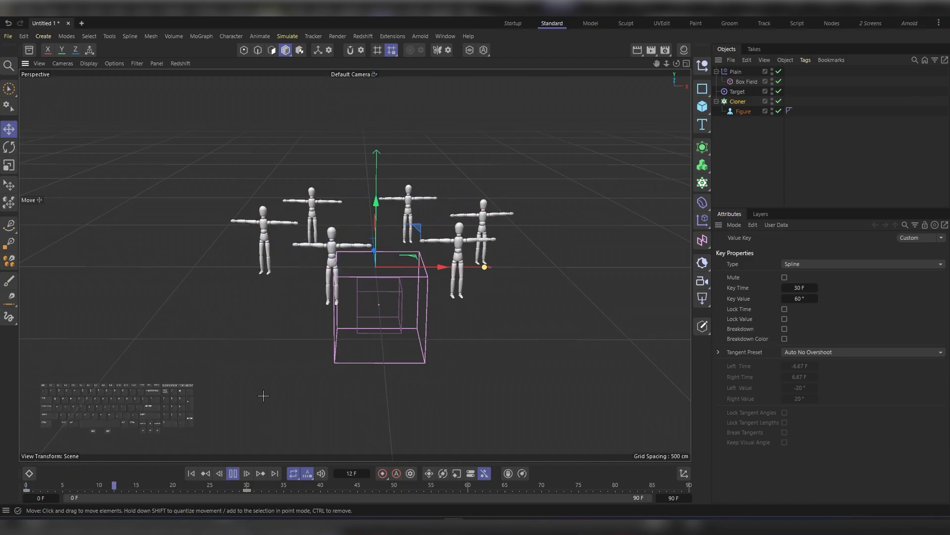
key(F8)
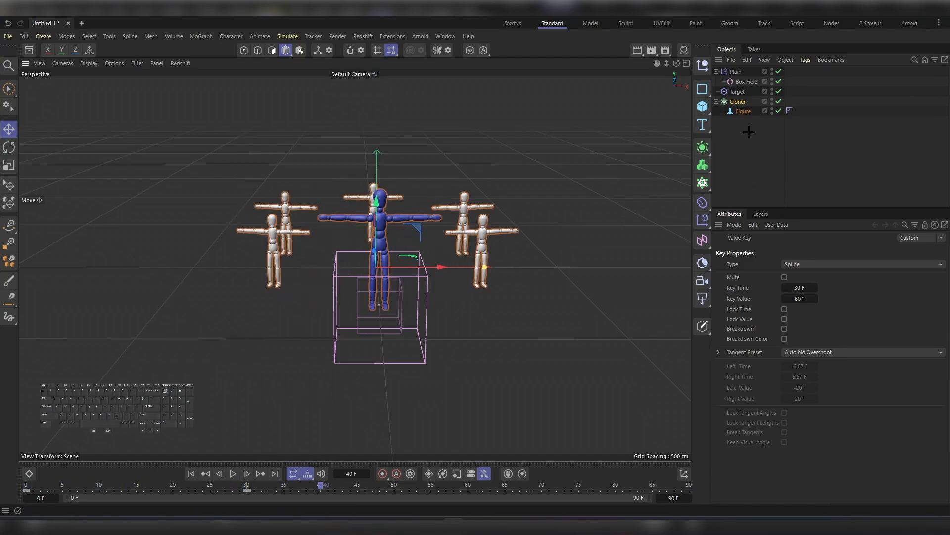
click(739, 101)
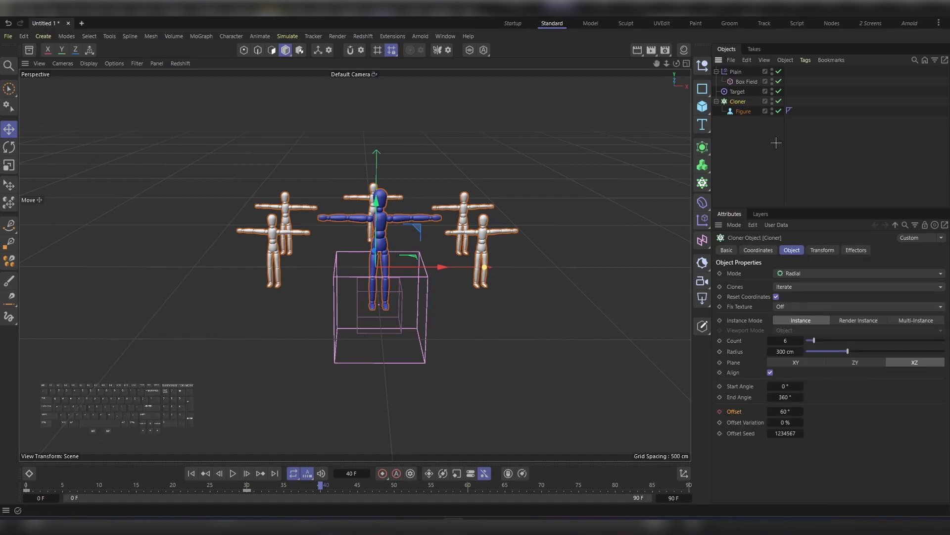
Add a Delay effector to the Cloner and set its mode to Spring
click(854, 250)
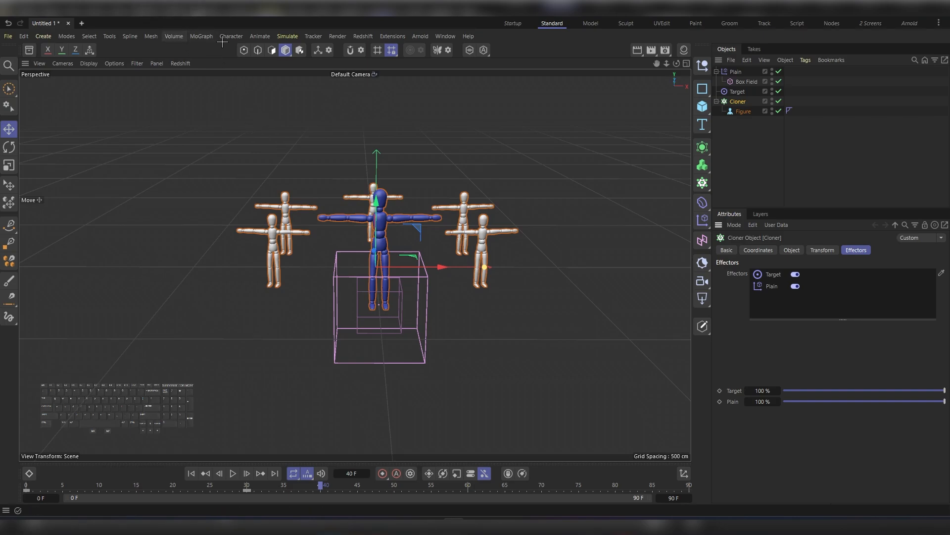
click(201, 36)
mouse_move(224, 54)
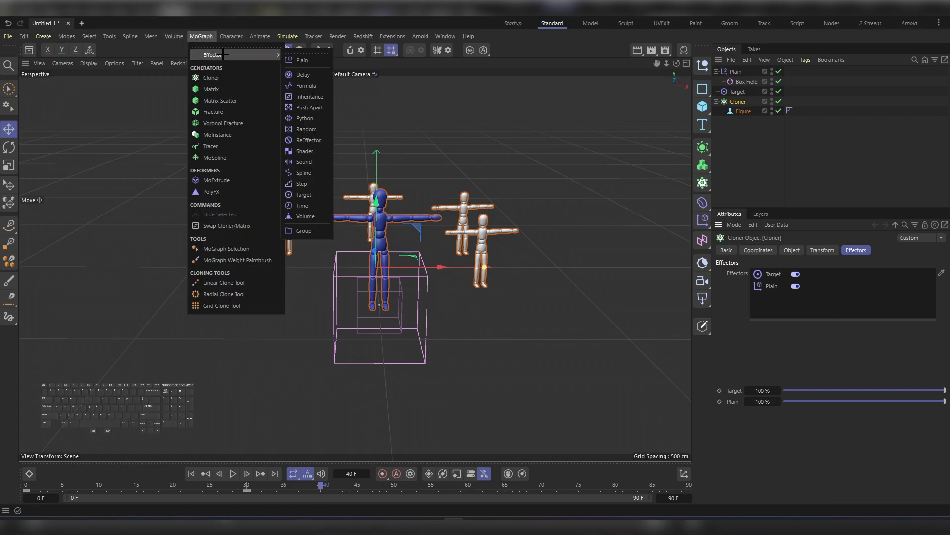
click(302, 74)
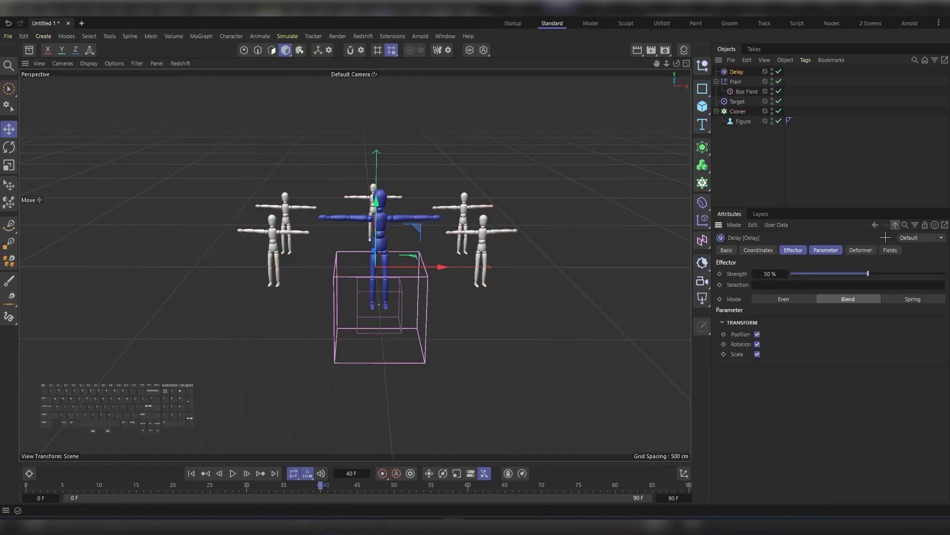
click(793, 250)
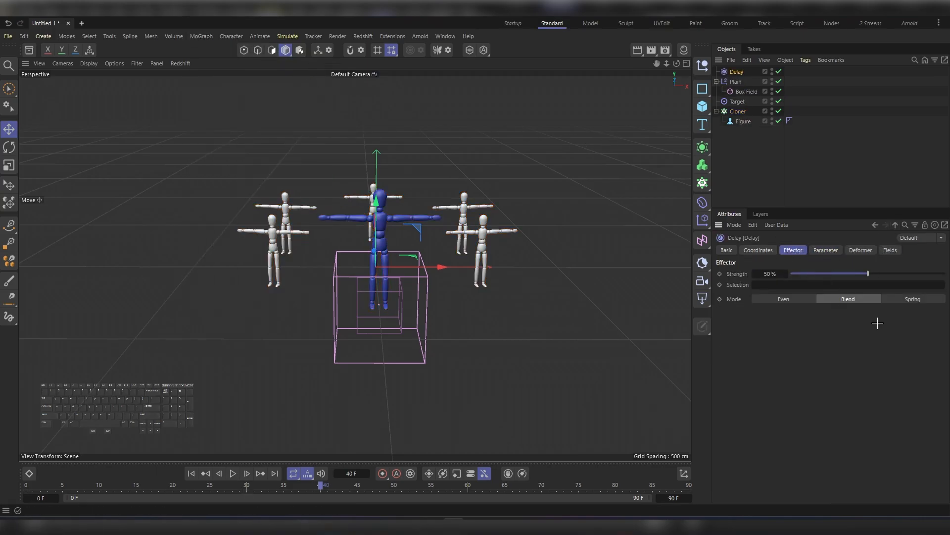
click(913, 299)
Set the Delay effector's strength to 65% and play back the animation from frame 0
click(760, 275)
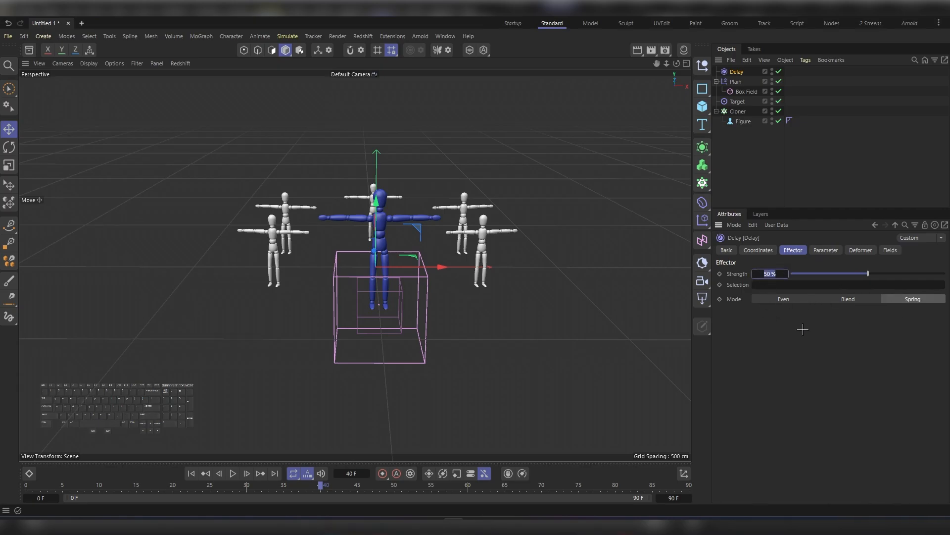
text(65)
key(Return)
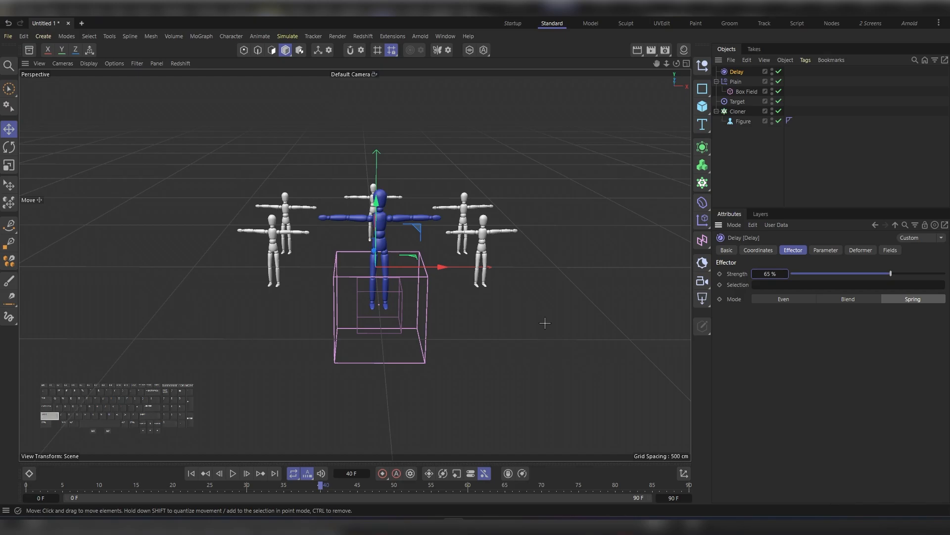
key(shift+f)
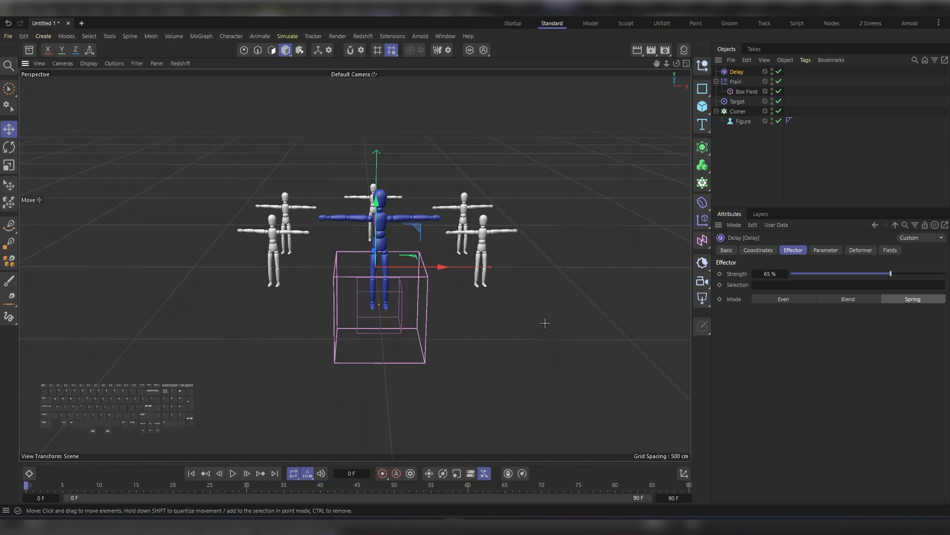
key(F8)
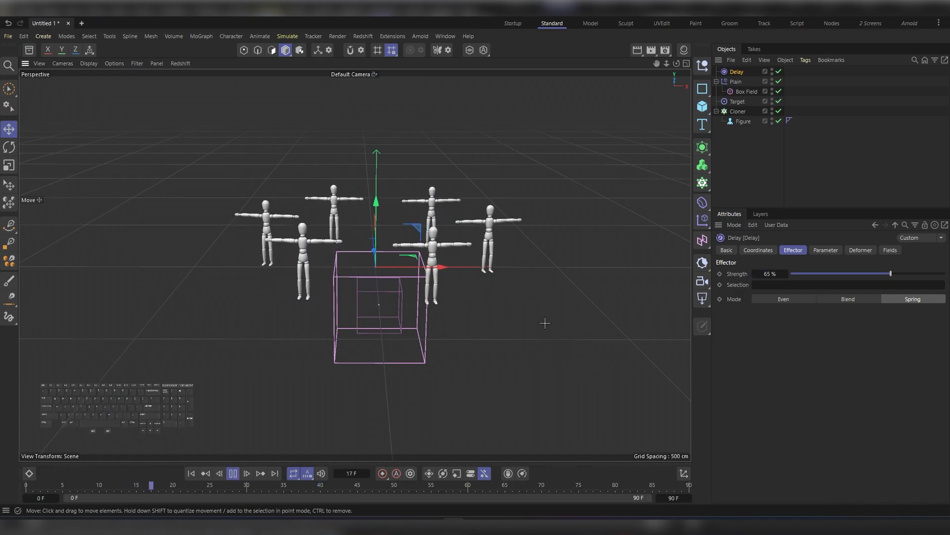
key(F8)
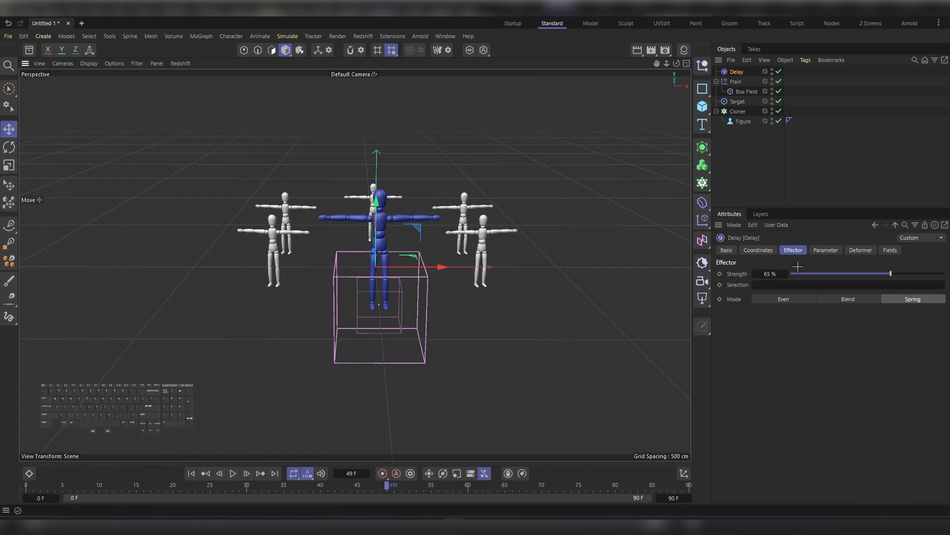
Set the Delay effector's strength to 60% and replay the animation from frame 0
click(770, 273)
text(60)
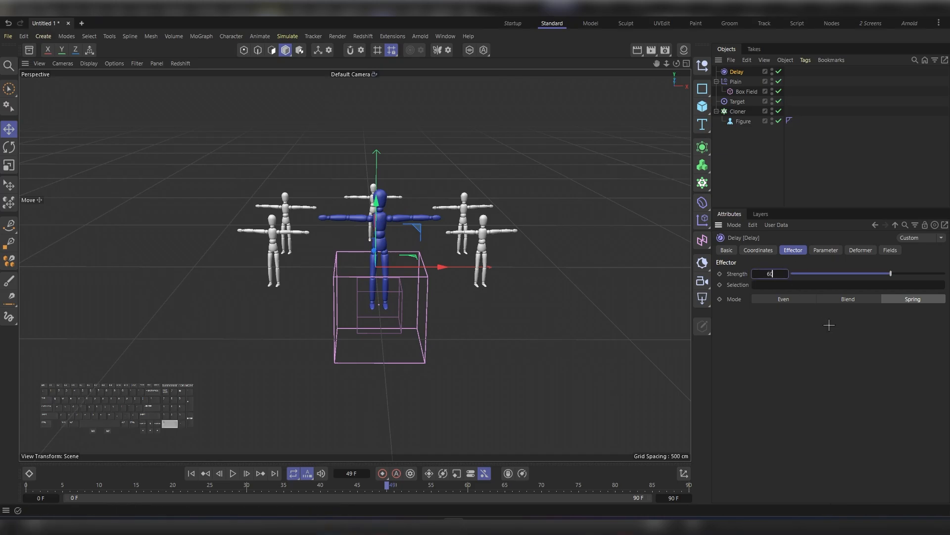
key(Return)
key(shift+f)
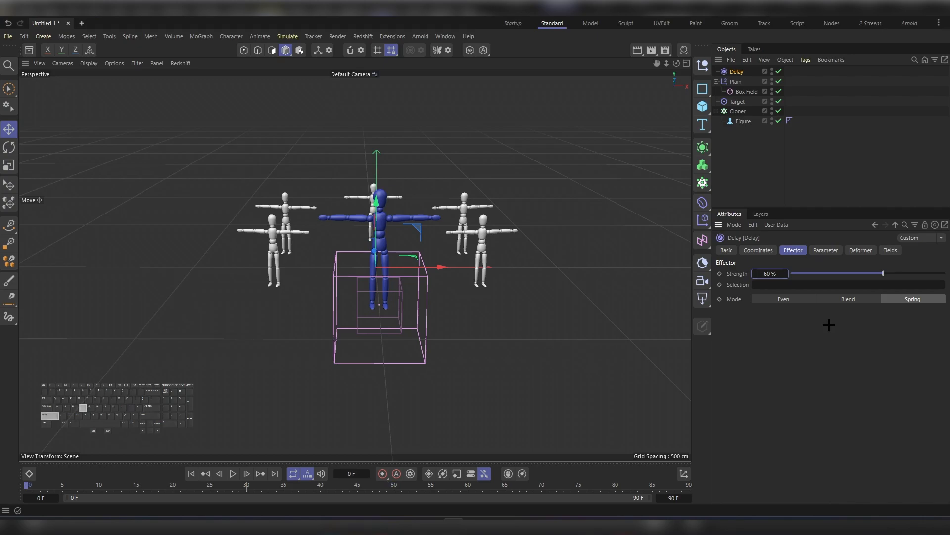
key(F8)
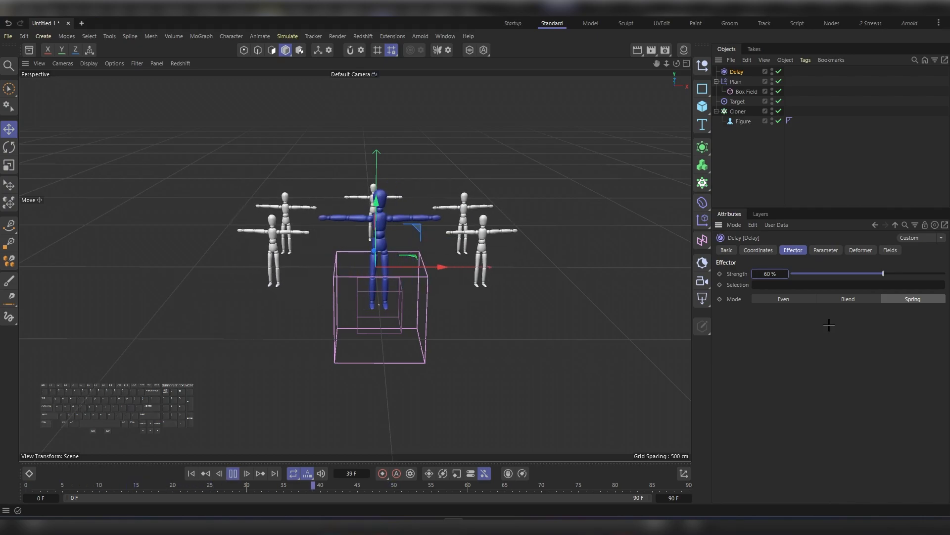
key(F8)
Set the Delay effector's strength to 55% and preview the rotation again from frame 0
click(770, 273)
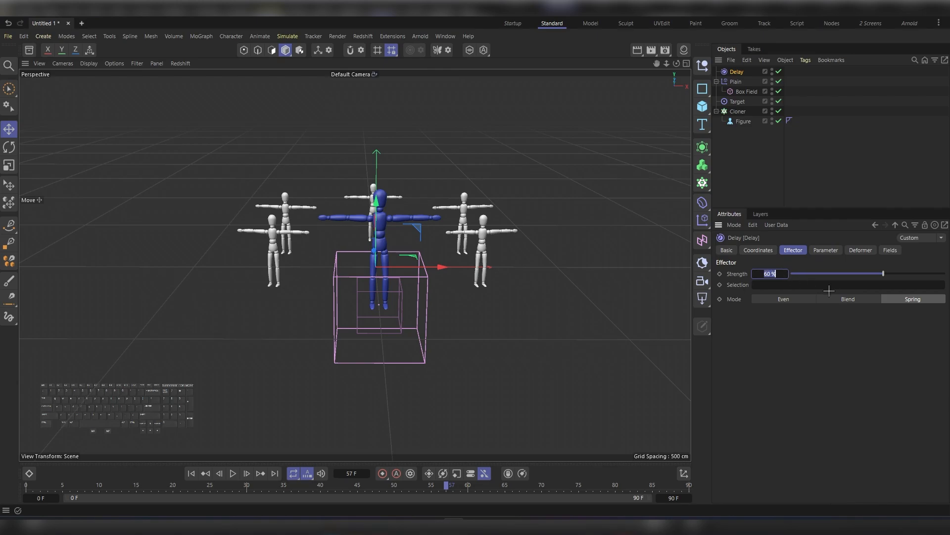
text(55)
key(Return)
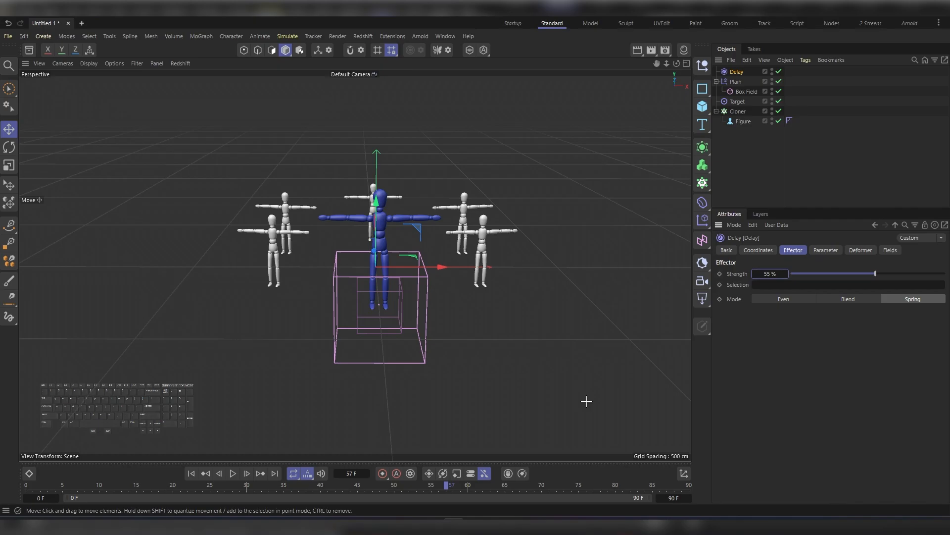
key(shift+f)
key(F8)
key(F8)
Add a Backdrop object and scale it up so its floor spreads well beyond the ring of figures
click(702, 106)
click(744, 266)
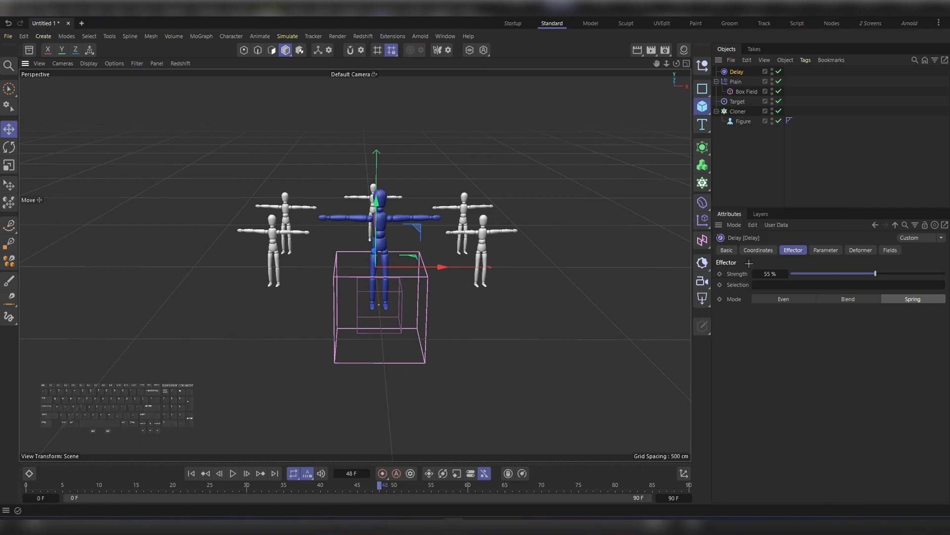
key(t)
drag(293, 350, 285, 349)
alt+drag(276, 290, 434, 278)
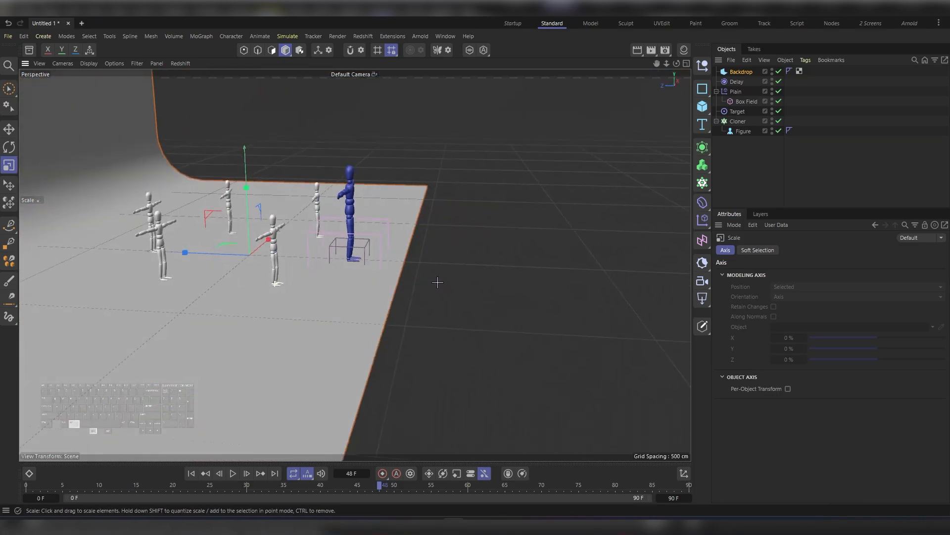
key(e)
key(t)
drag(227, 297, 473, 236)
Move the Backdrop forward along Z so its floor extends in front of the enlarged figure
key(e)
drag(187, 252, 246, 258)
alt+drag(403, 248, 279, 249)
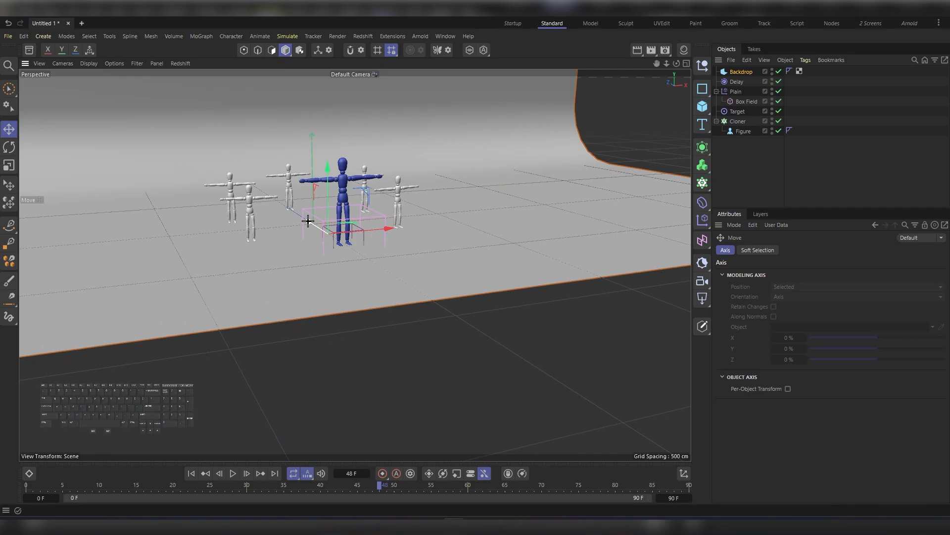
shift+drag(308, 221, 414, 237)
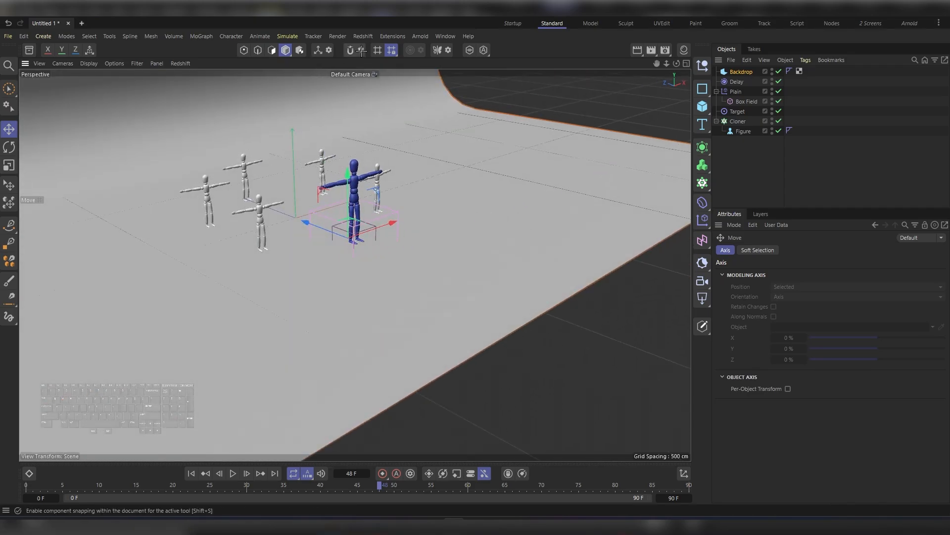
Add an Arnold Sky and an Arnold persp_camera to the scene
click(420, 36)
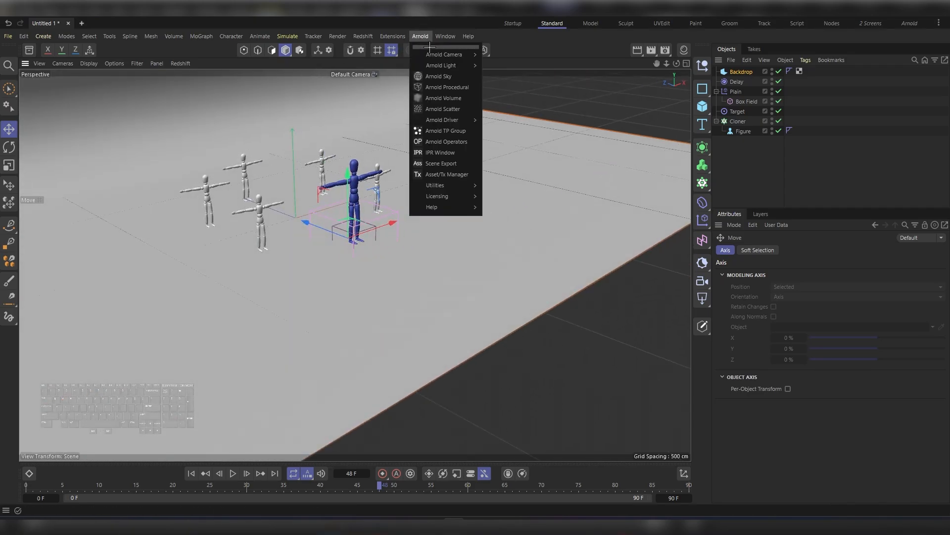
click(452, 77)
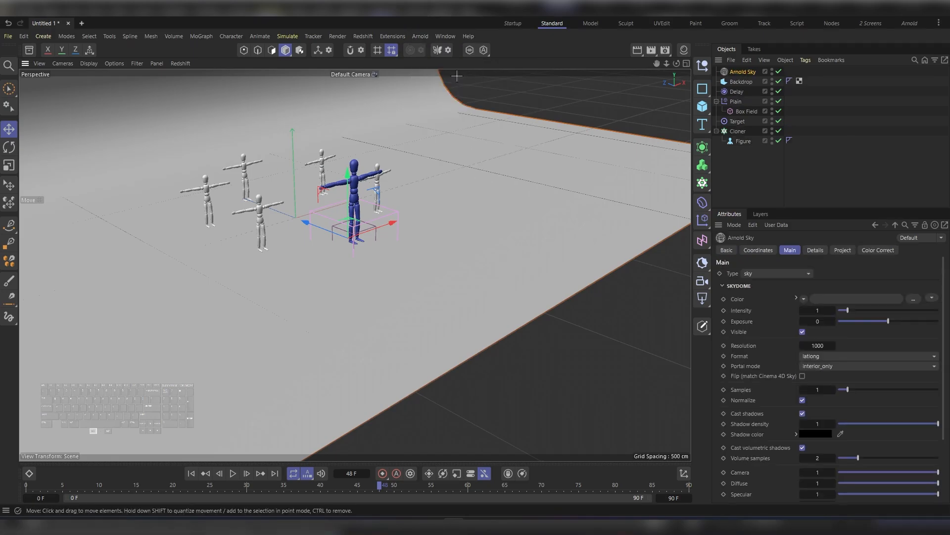
click(421, 36)
mouse_move(444, 55)
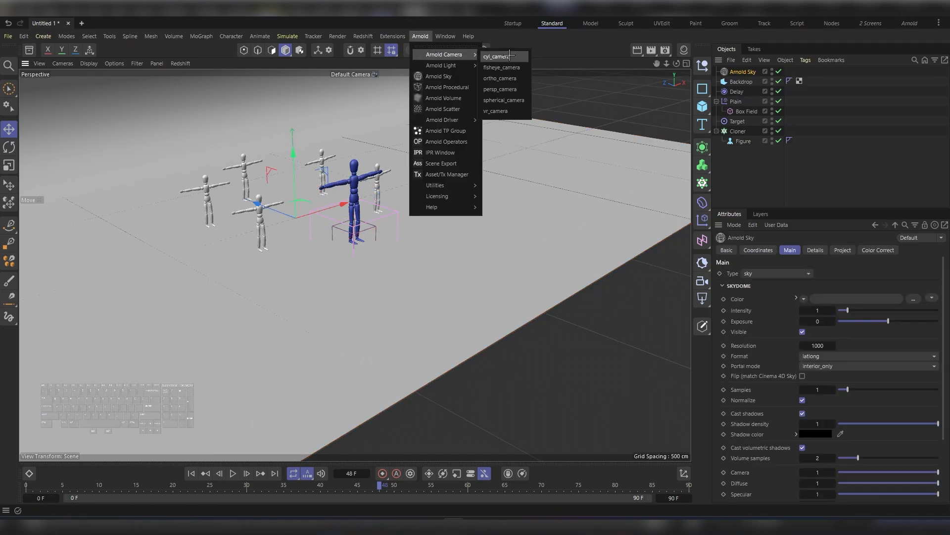
click(500, 89)
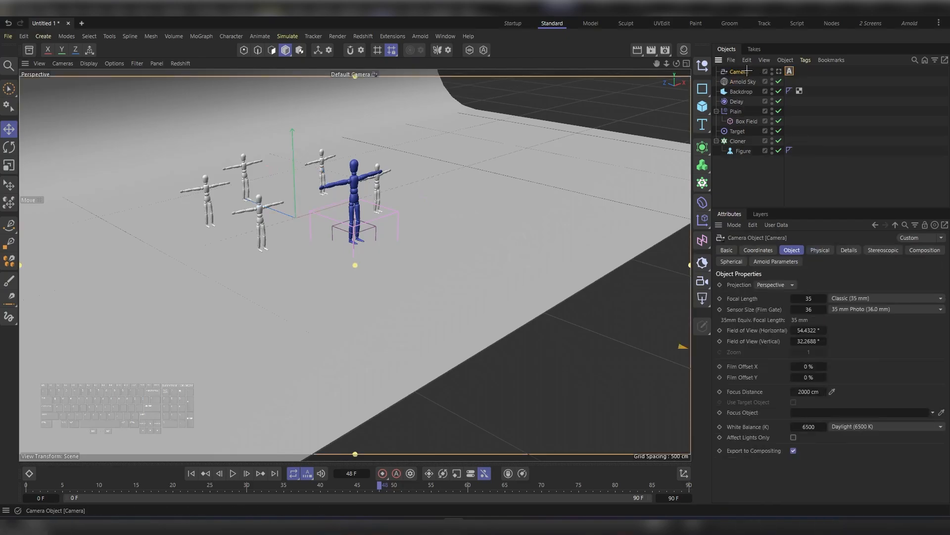
Reset the camera to the world origin and move it back along Z to about -1315 cm
right_click(743, 298)
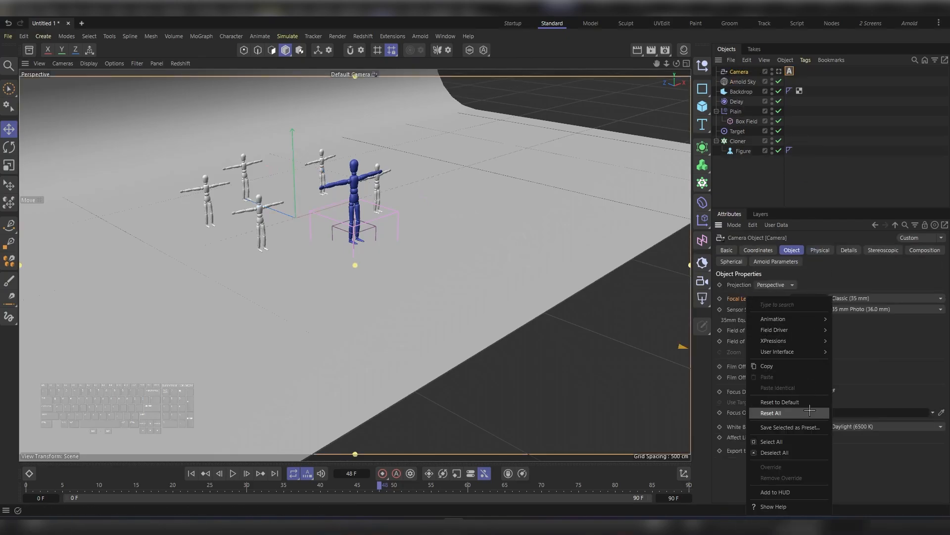
click(779, 413)
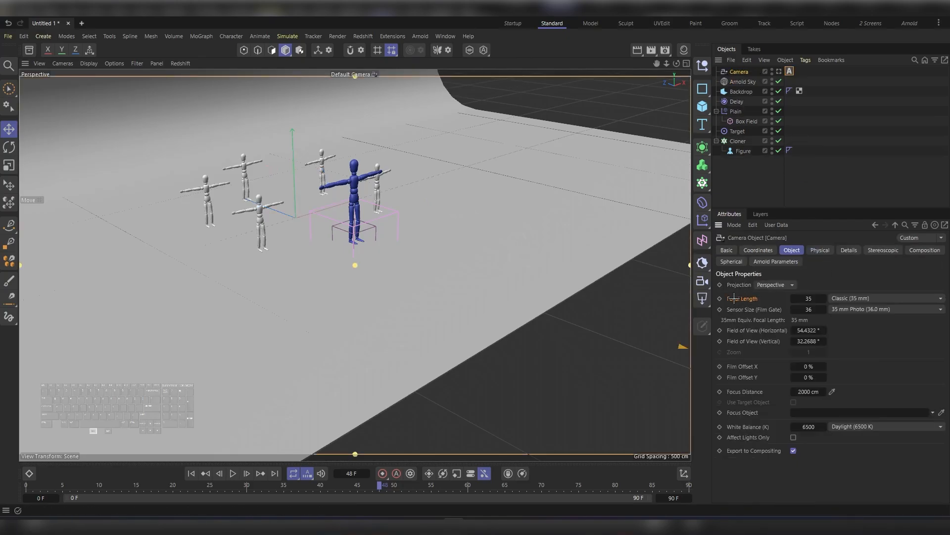
right_click(745, 298)
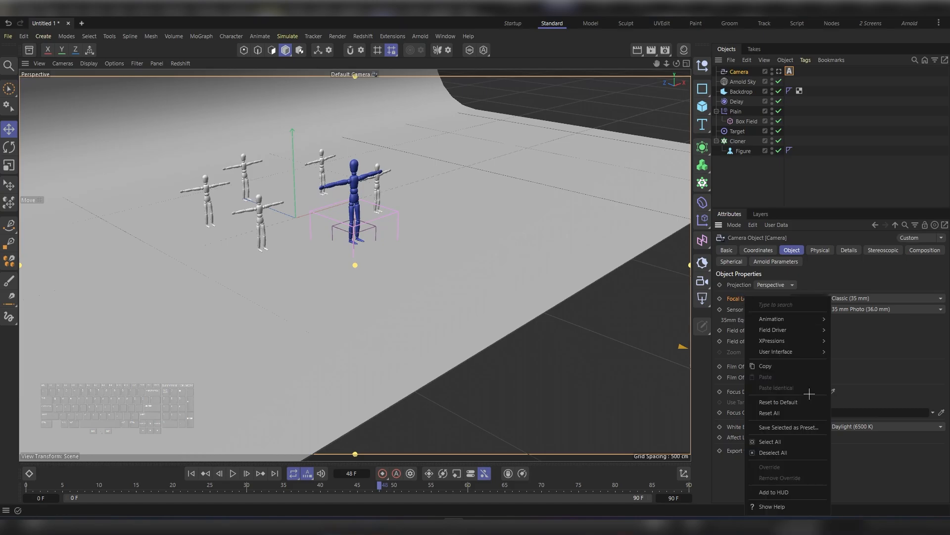
click(783, 414)
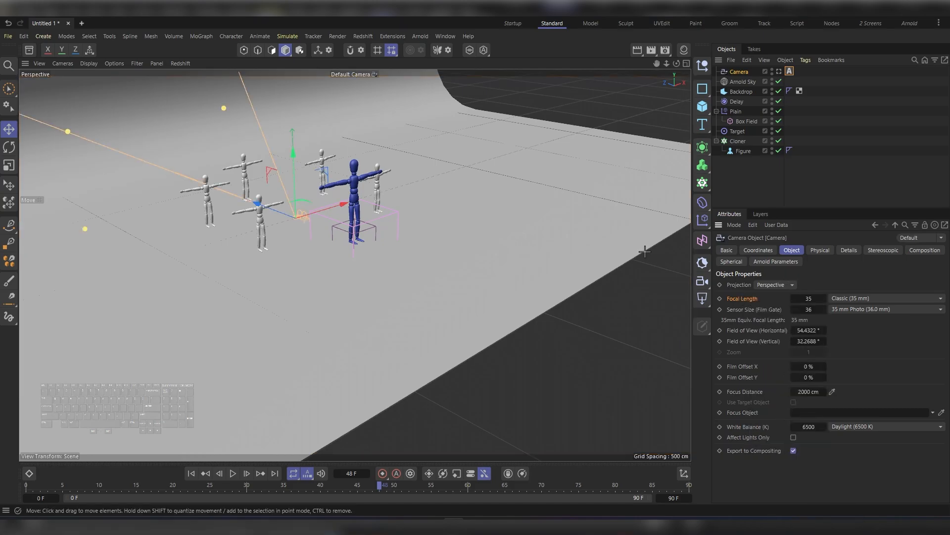
drag(260, 202, 617, 323)
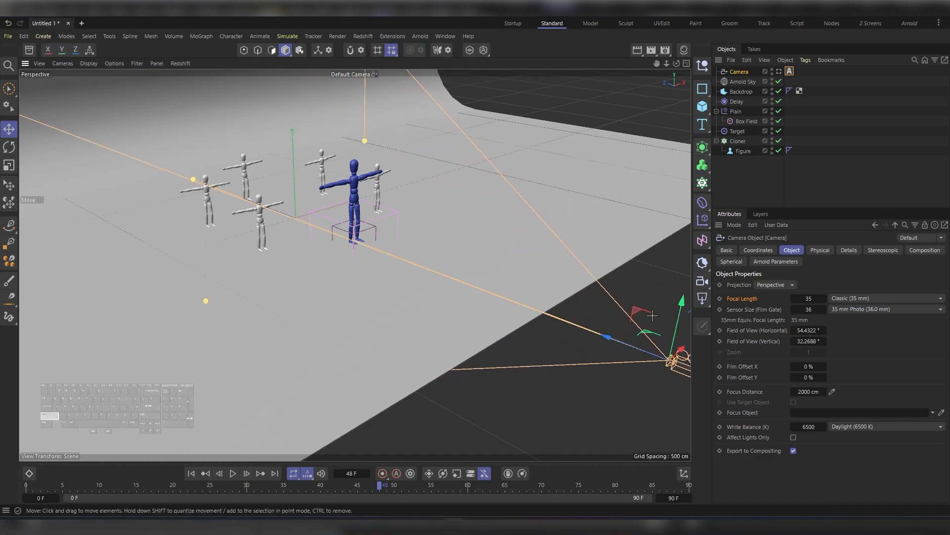
Set the camera's focal length to 50 and look through the camera
double_click(808, 298)
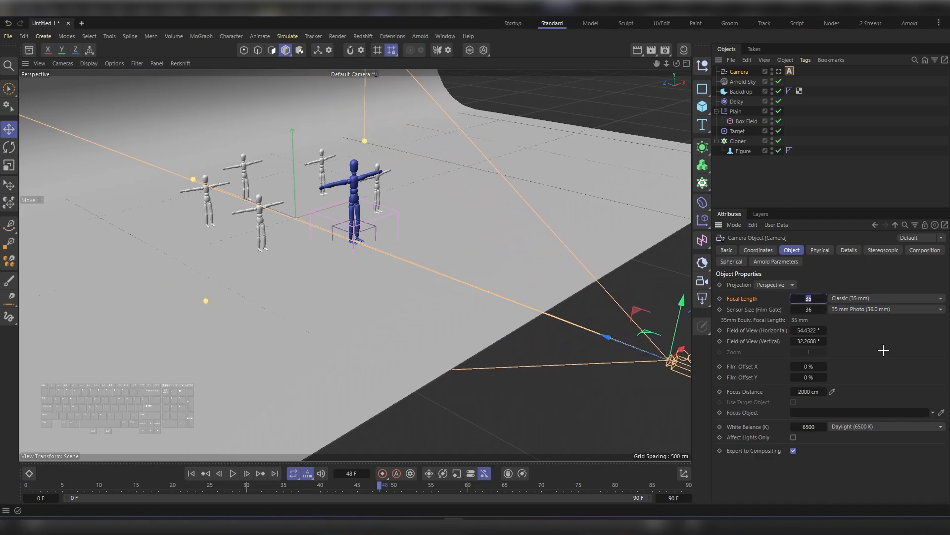
text(50)
key(Return)
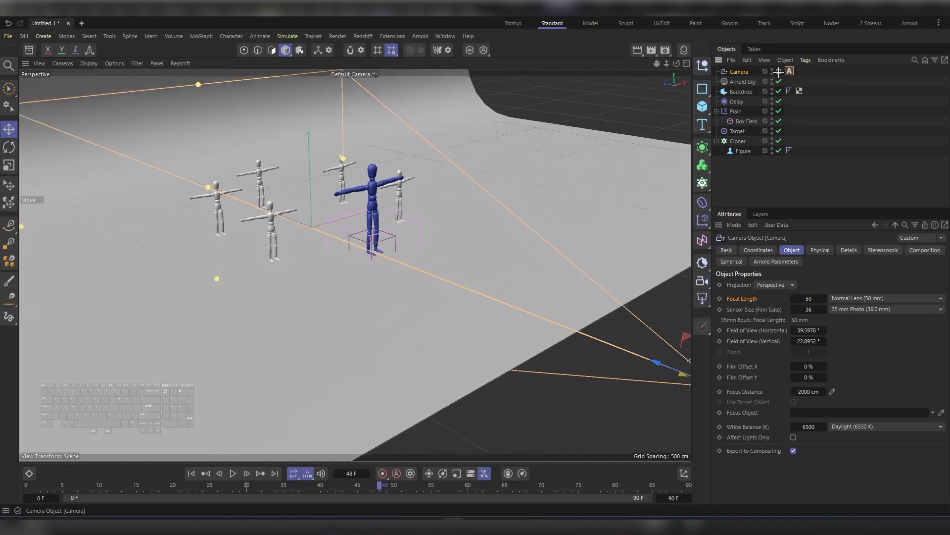
click(779, 71)
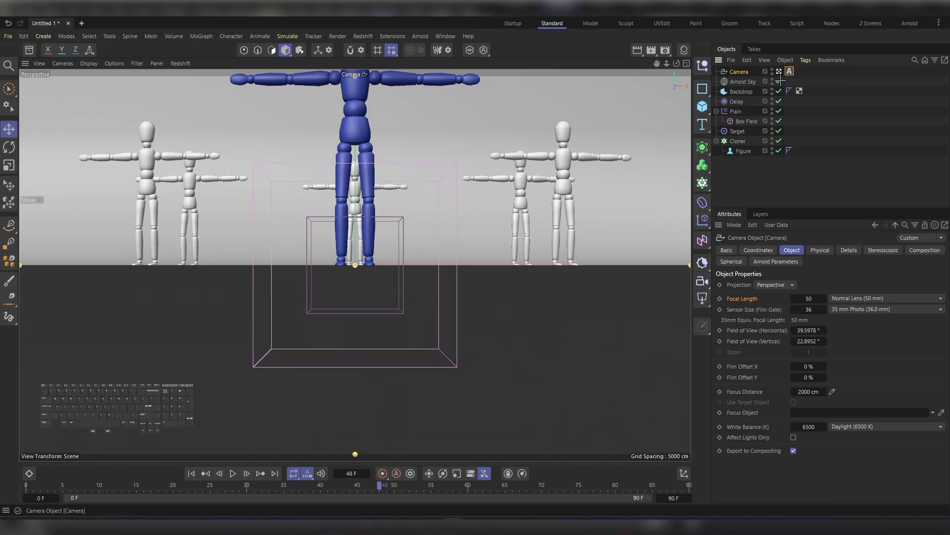
Raise the camera by setting its Y position to 100 cm
click(759, 250)
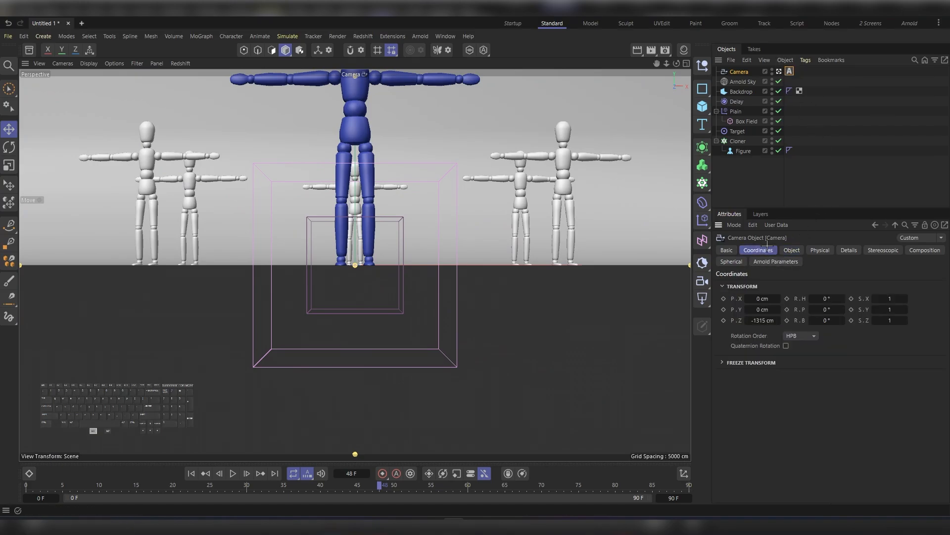
drag(761, 310, 810, 310)
click(763, 310)
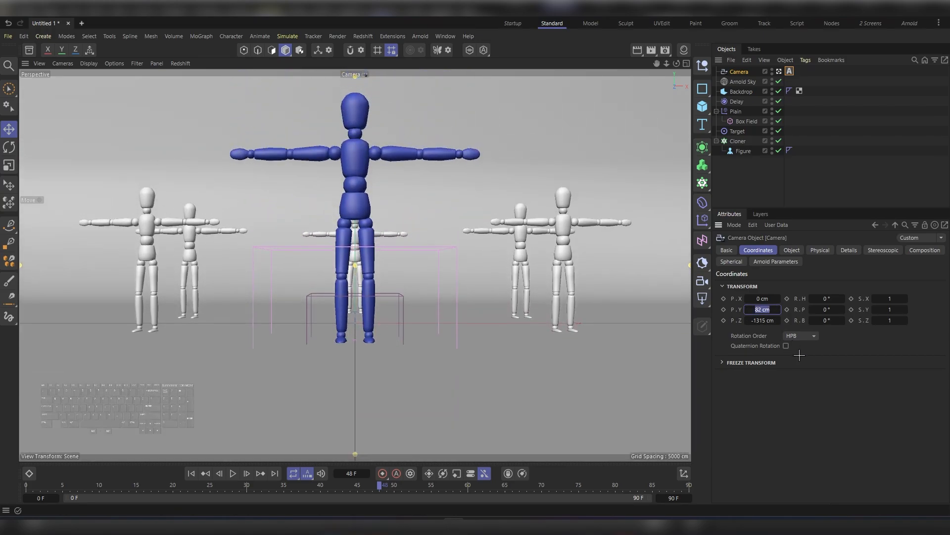
text(90)
key(Return)
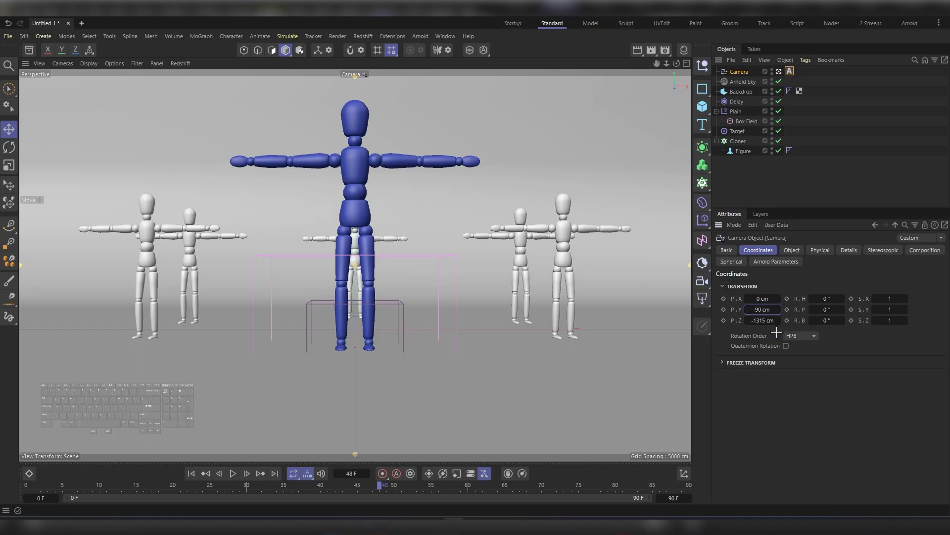
click(752, 310)
text(100)
key(Return)
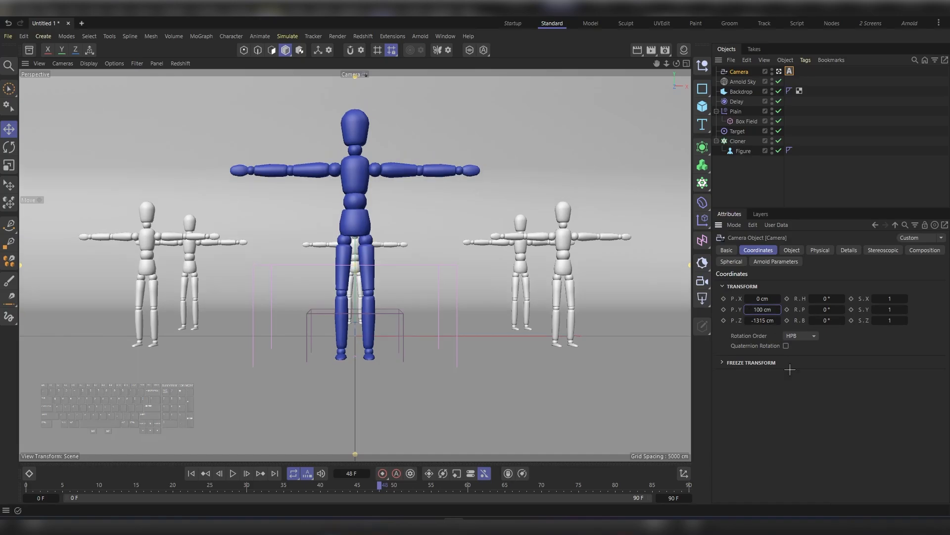
Add a Null and move it along Z to -300 cm, onto the enlarged front figure
click(704, 65)
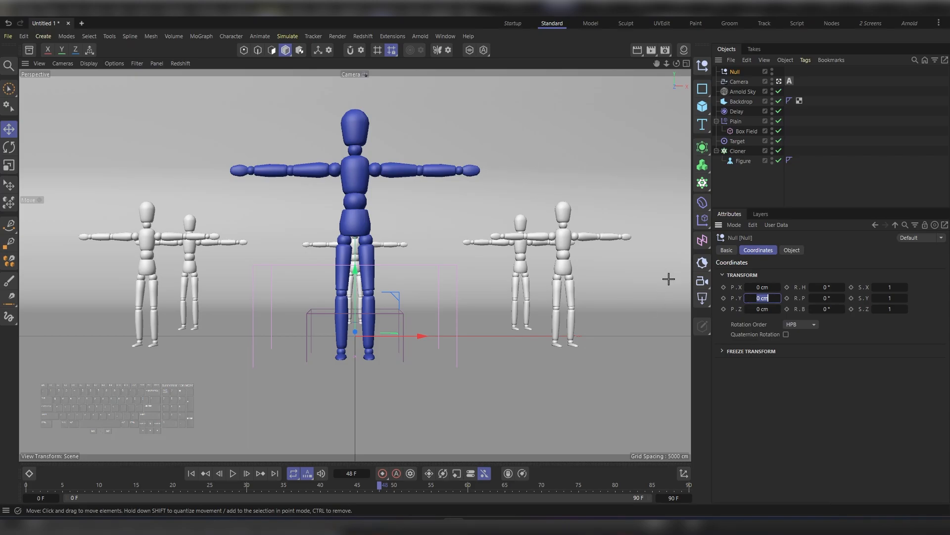
click(734, 186)
key(F2)
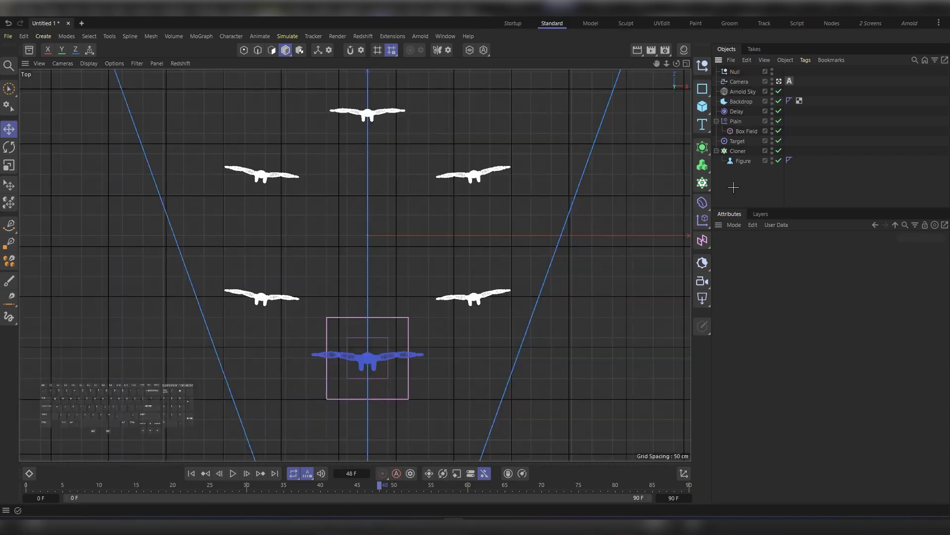
click(733, 72)
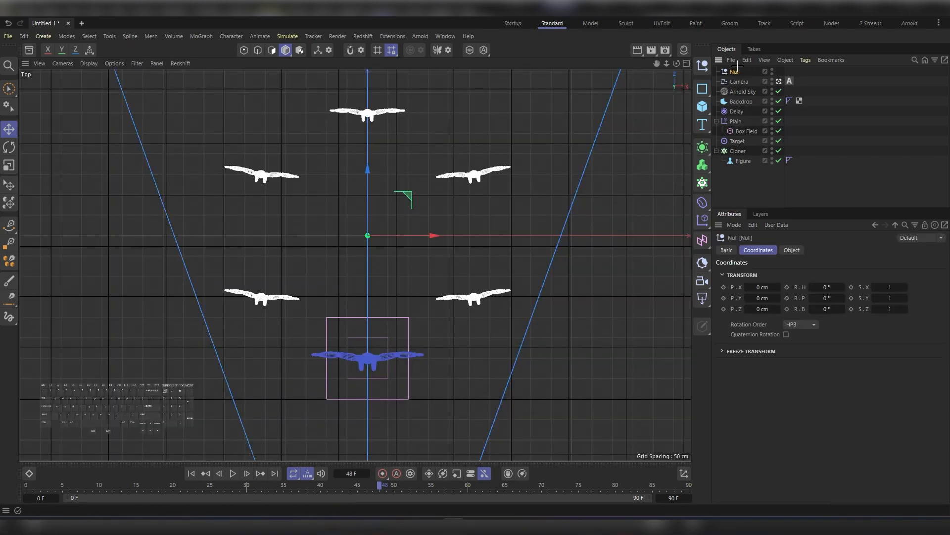
drag(367, 170, 400, 293)
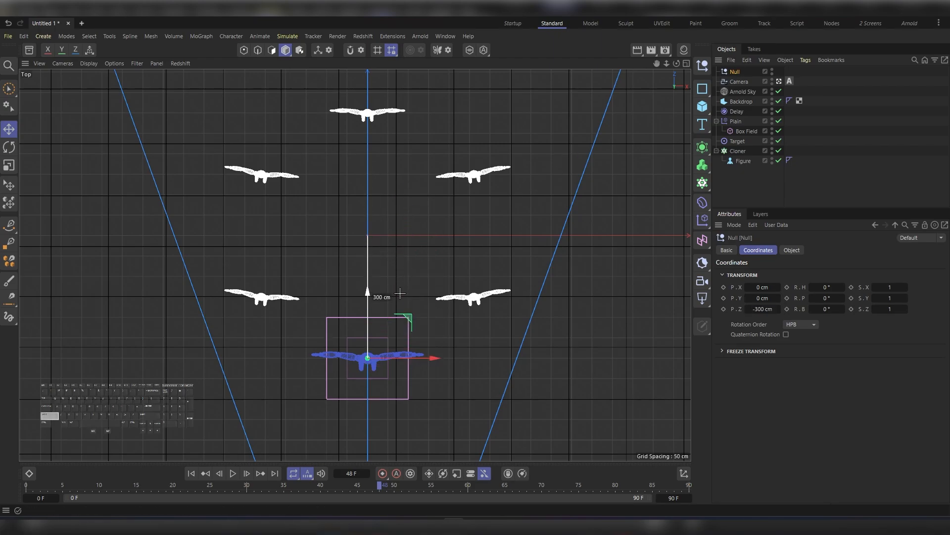
key(F1)
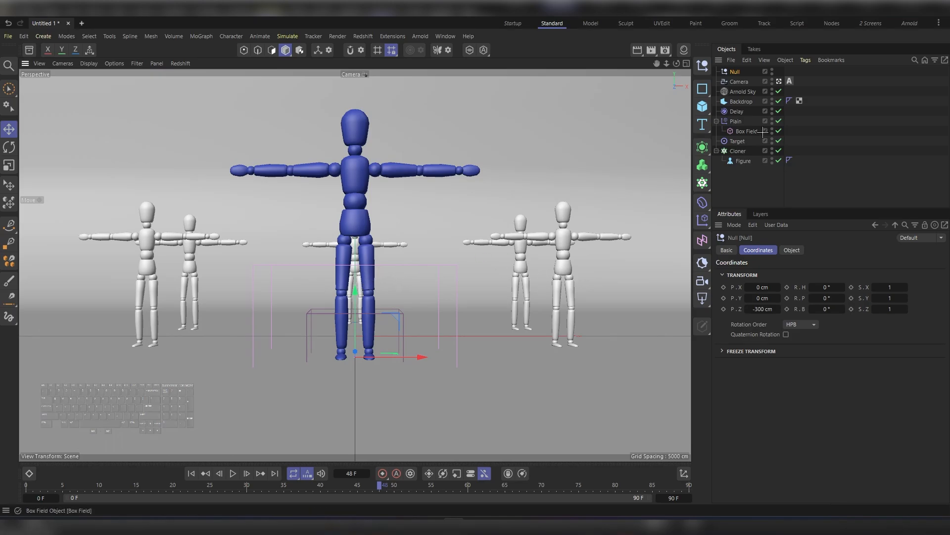
Assign the Null as the camera's focus object
click(745, 82)
click(792, 250)
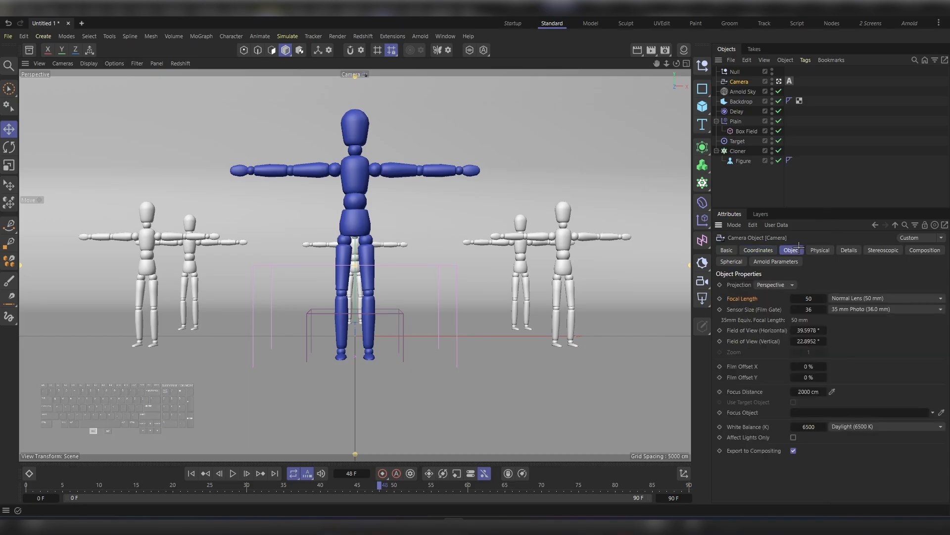
drag(735, 72, 833, 418)
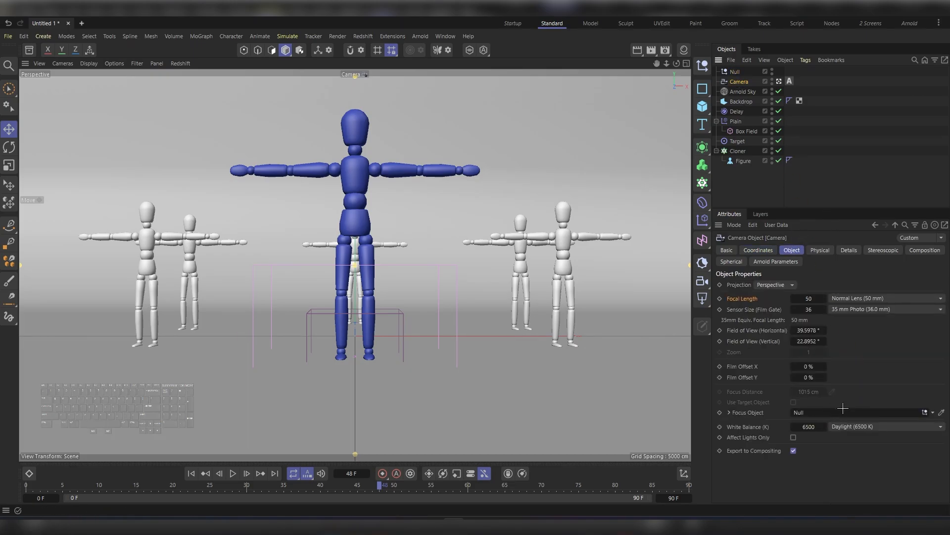
Enable depth of field in the camera's Arnold Parameters tag
click(790, 81)
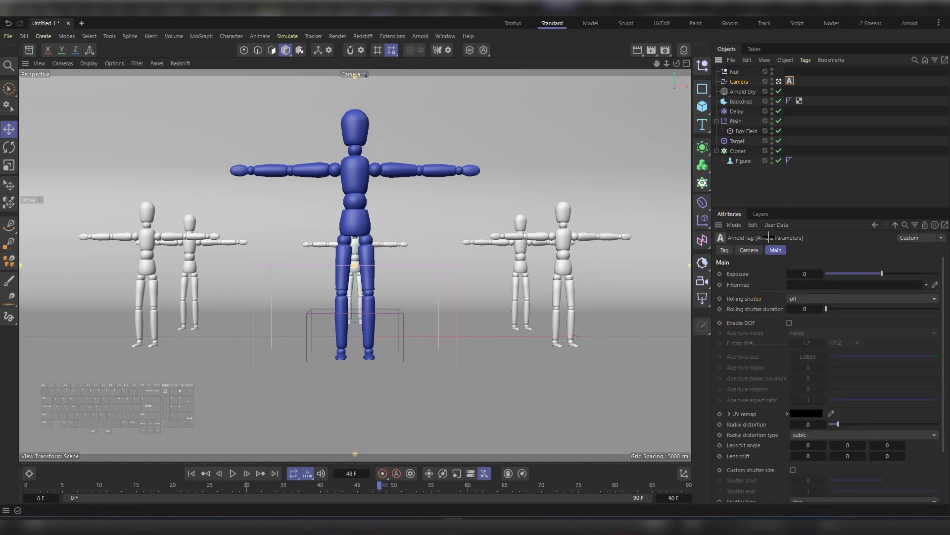
click(746, 322)
click(790, 322)
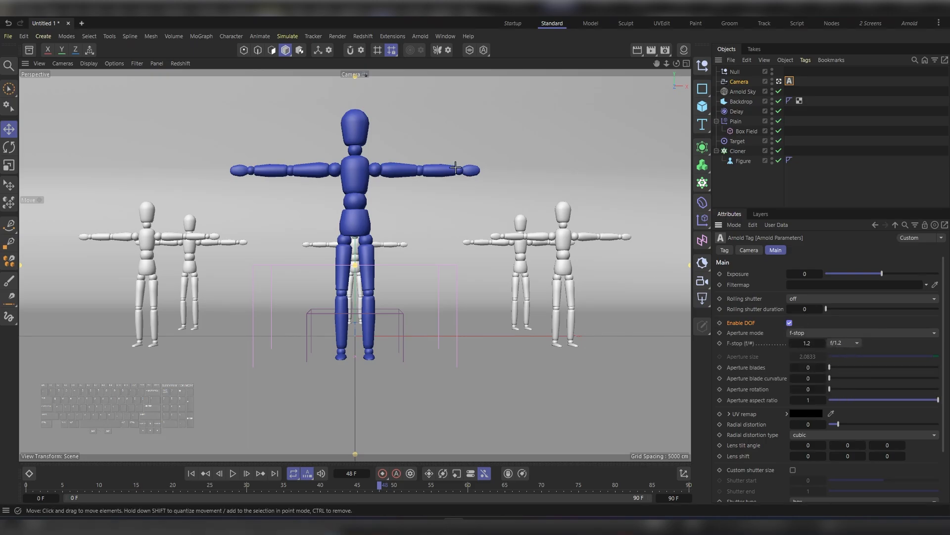
Open the Arnold IPR window, enlarge it over the viewport and fit the whole render in it at 80 % zoom
click(420, 37)
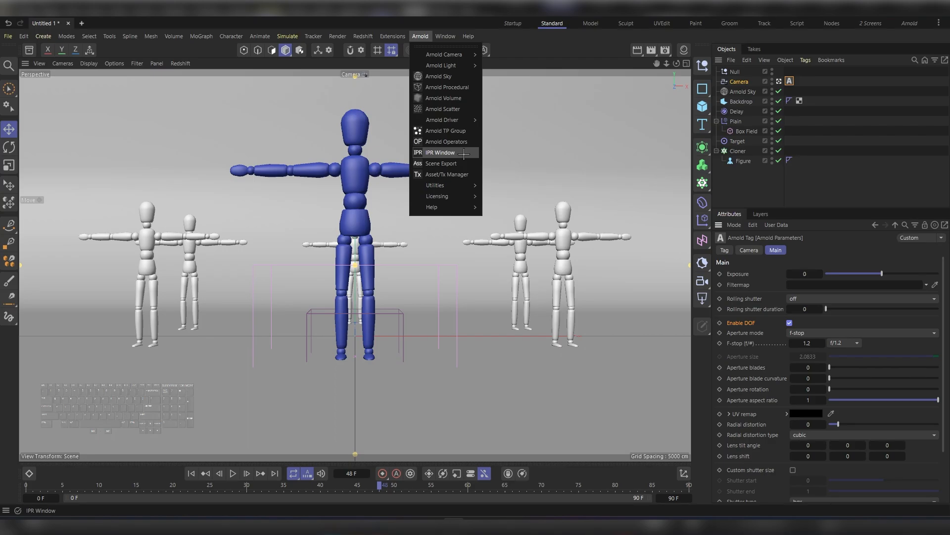
click(440, 153)
drag(484, 12, 391, 78)
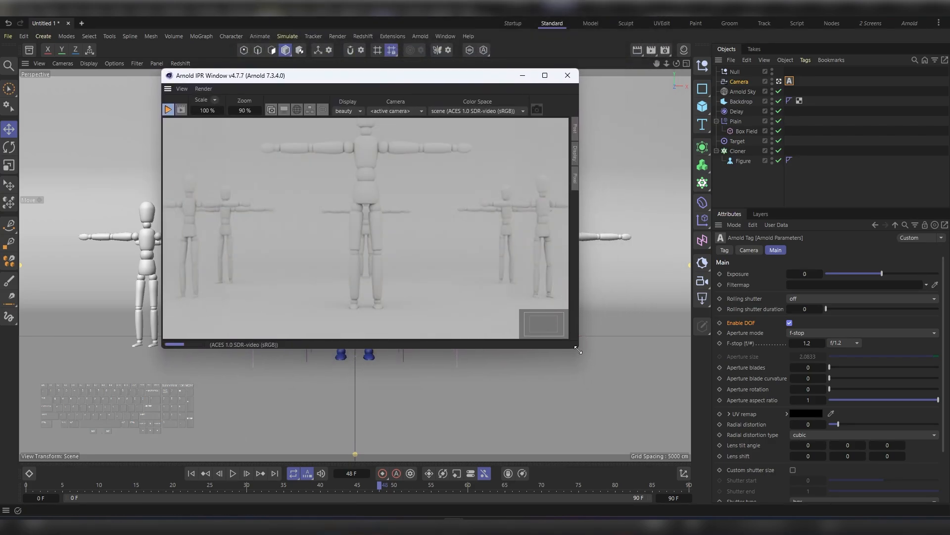
drag(578, 349, 664, 452)
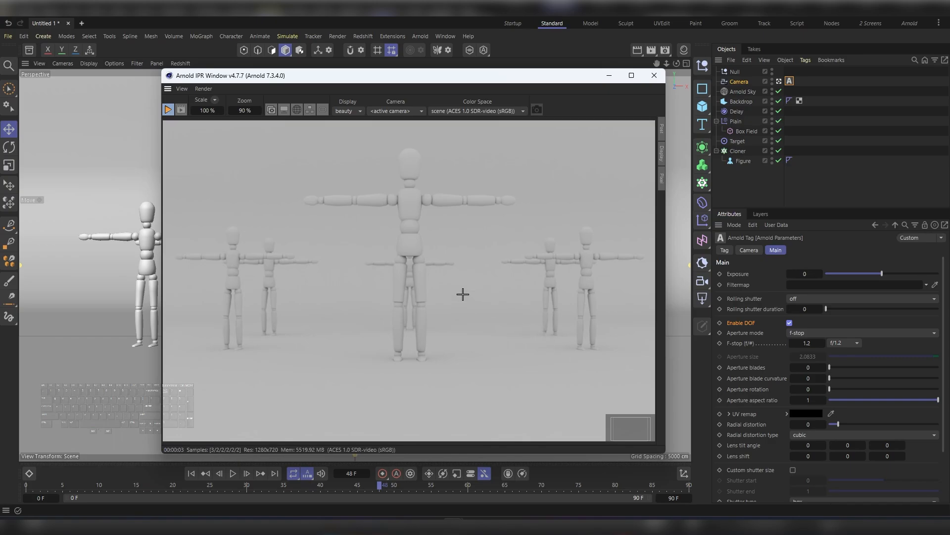
scroll(448, 288, down, 1)
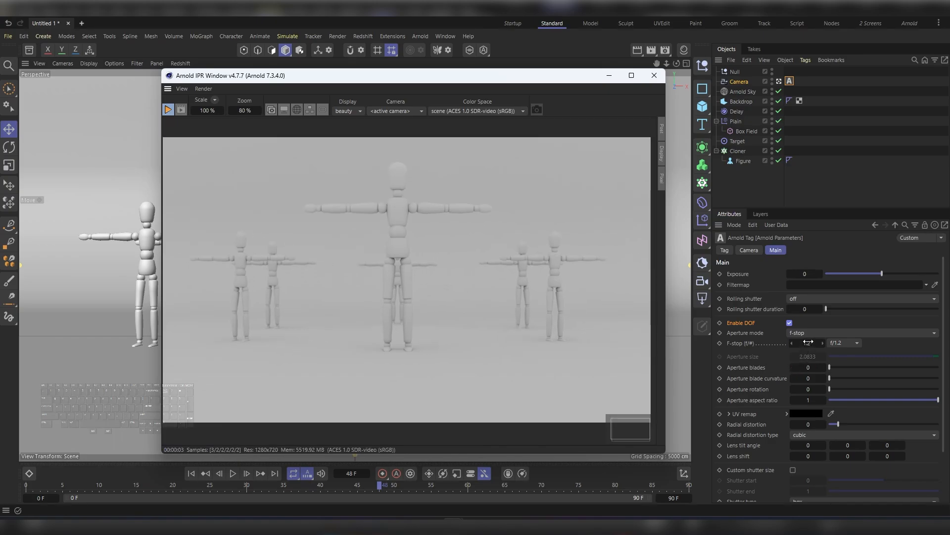
Try f-stop values of 0.2 and 0.4 for the Arnold camera's depth of field
click(808, 343)
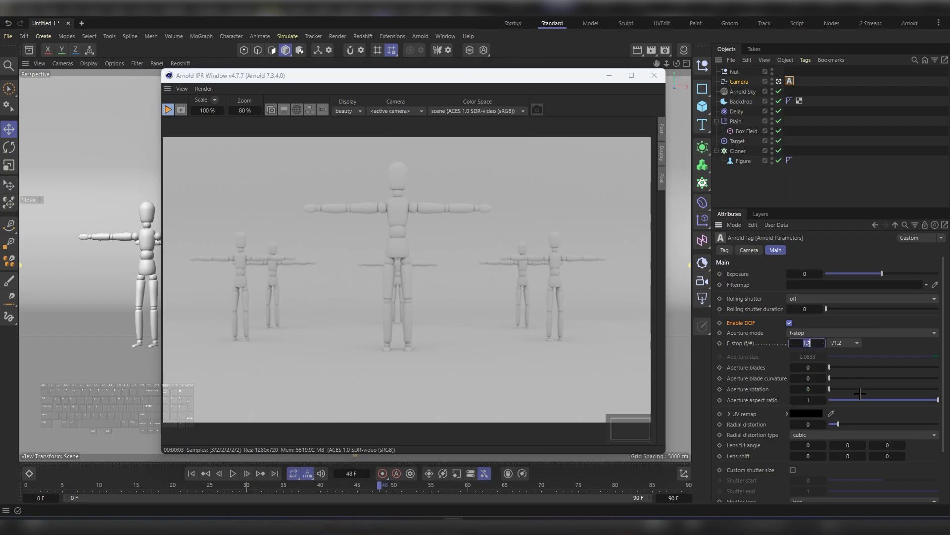
text(0.2)
key(Return)
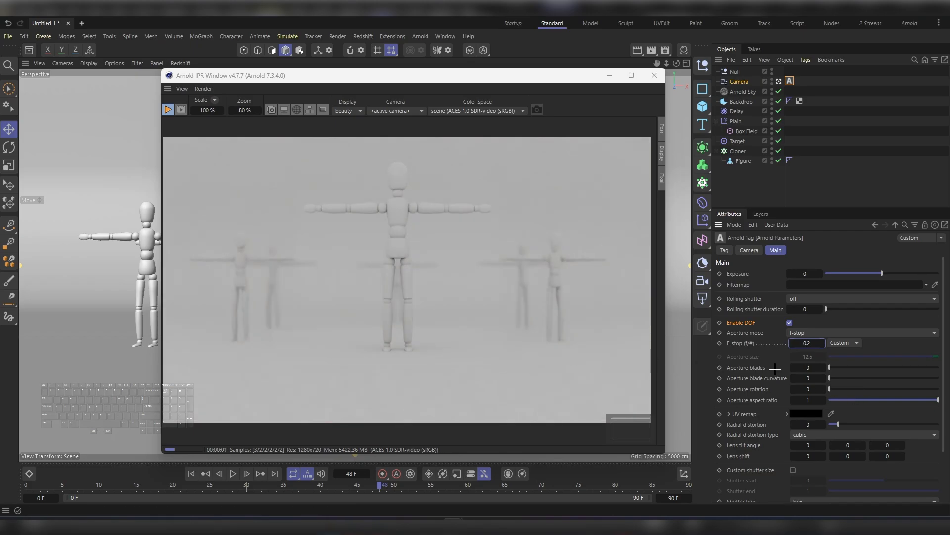
text(0.4)
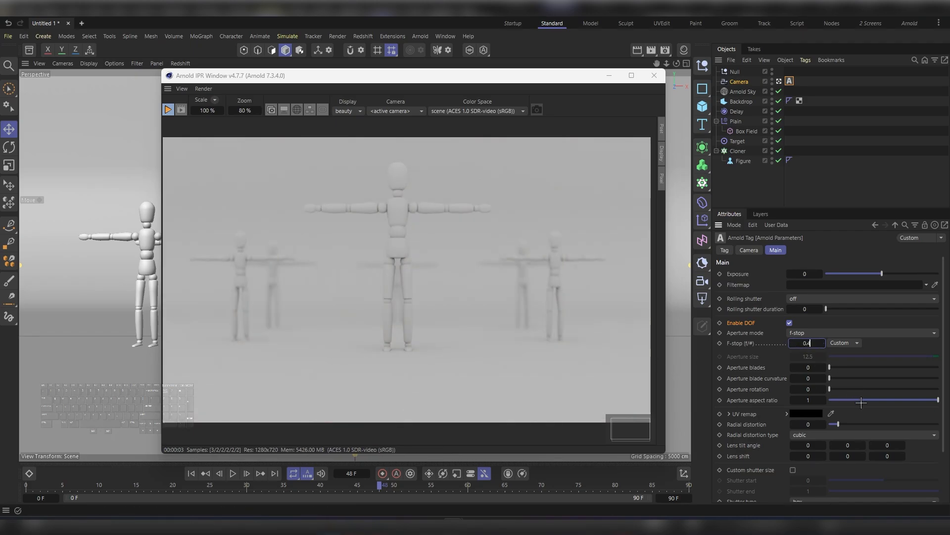
key(Return)
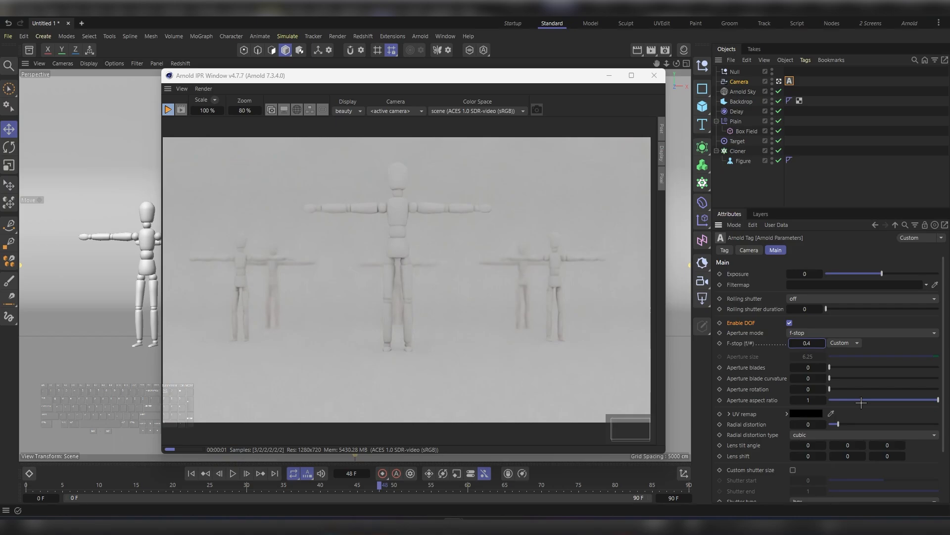
Set the Arnold camera's f-stop to 0.3
click(802, 343)
text(0.3)
key(Return)
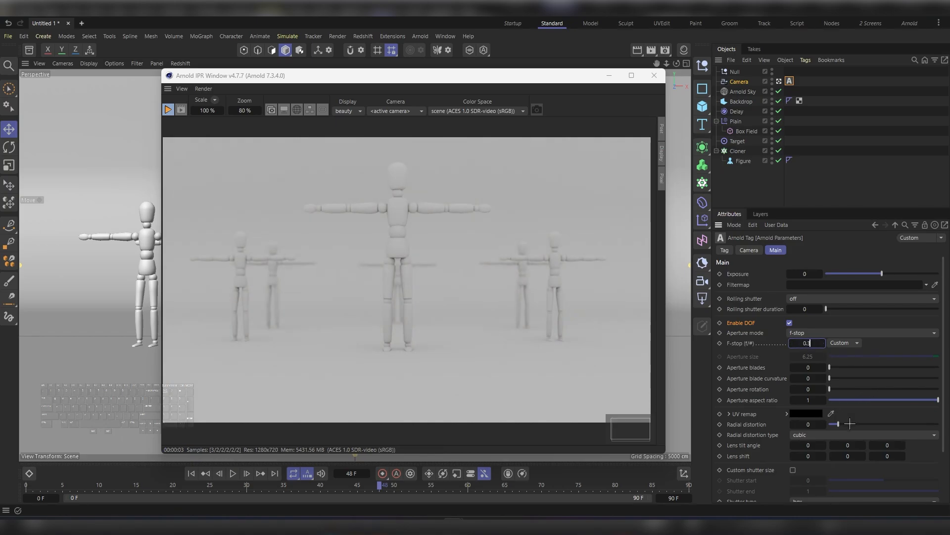